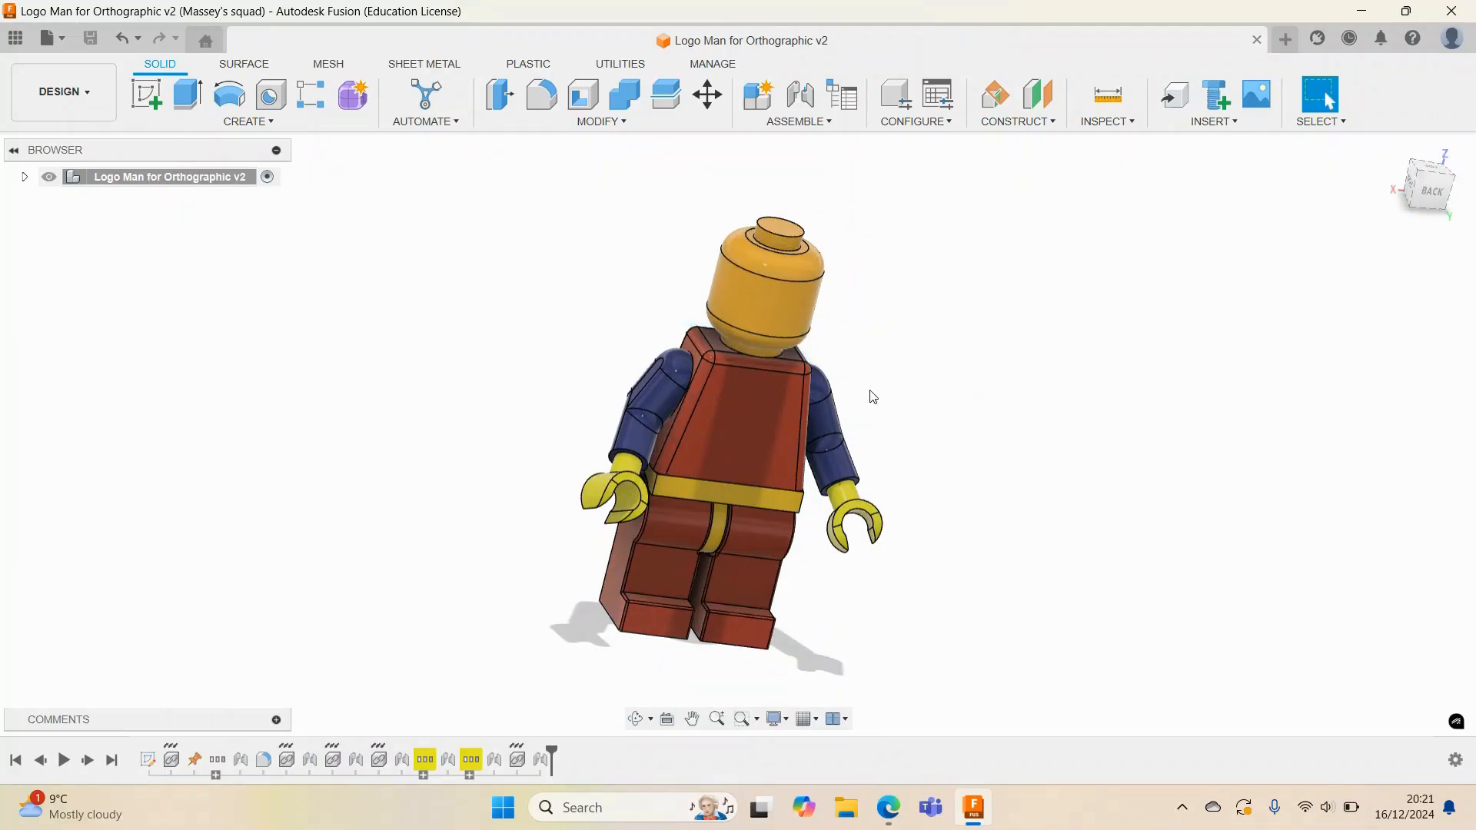
# - Set the standard in the Drawing preferences to ISO
pyautogui.click(1451, 46)
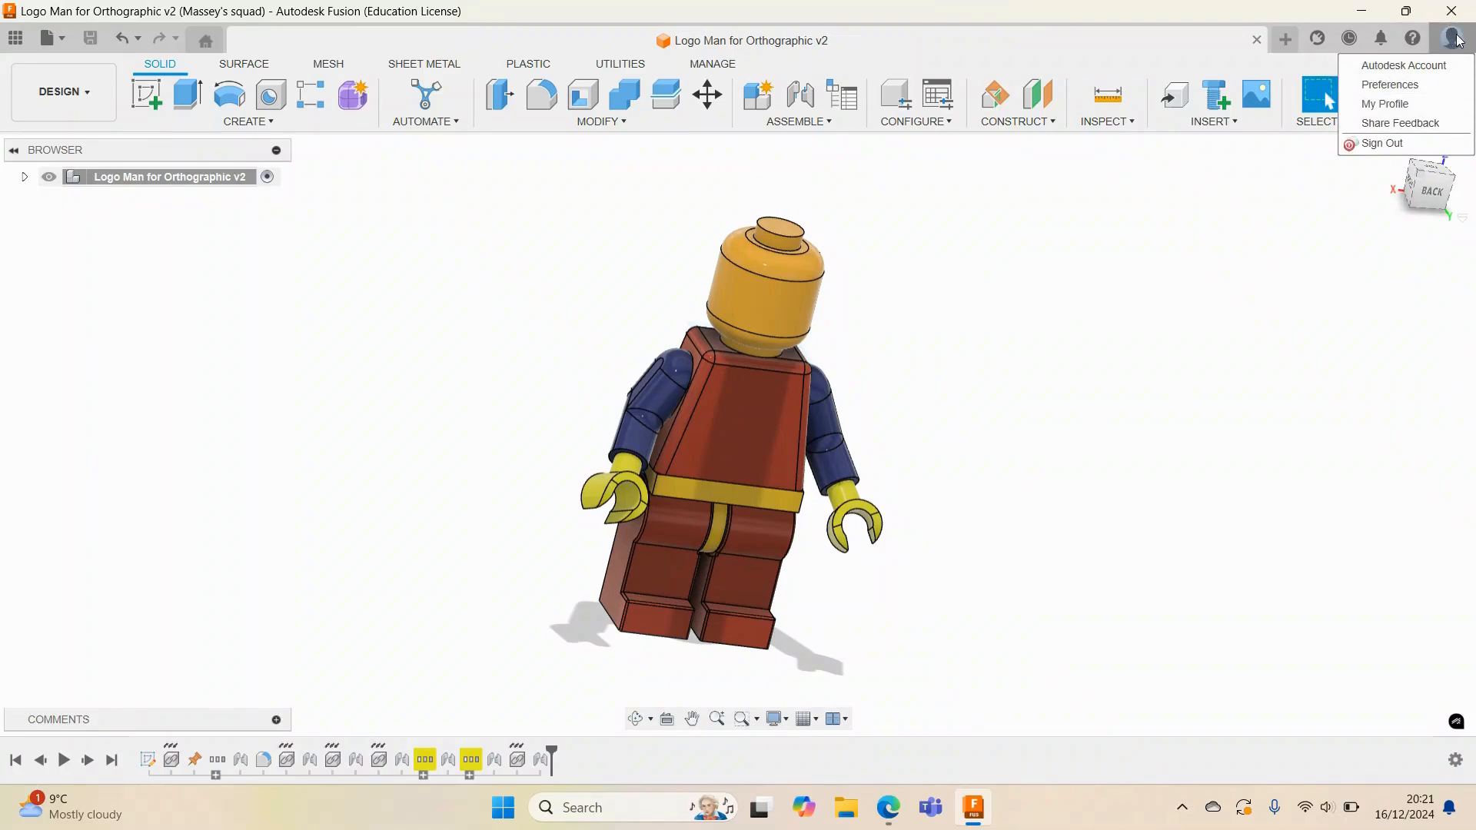
pyautogui.click(1383, 84)
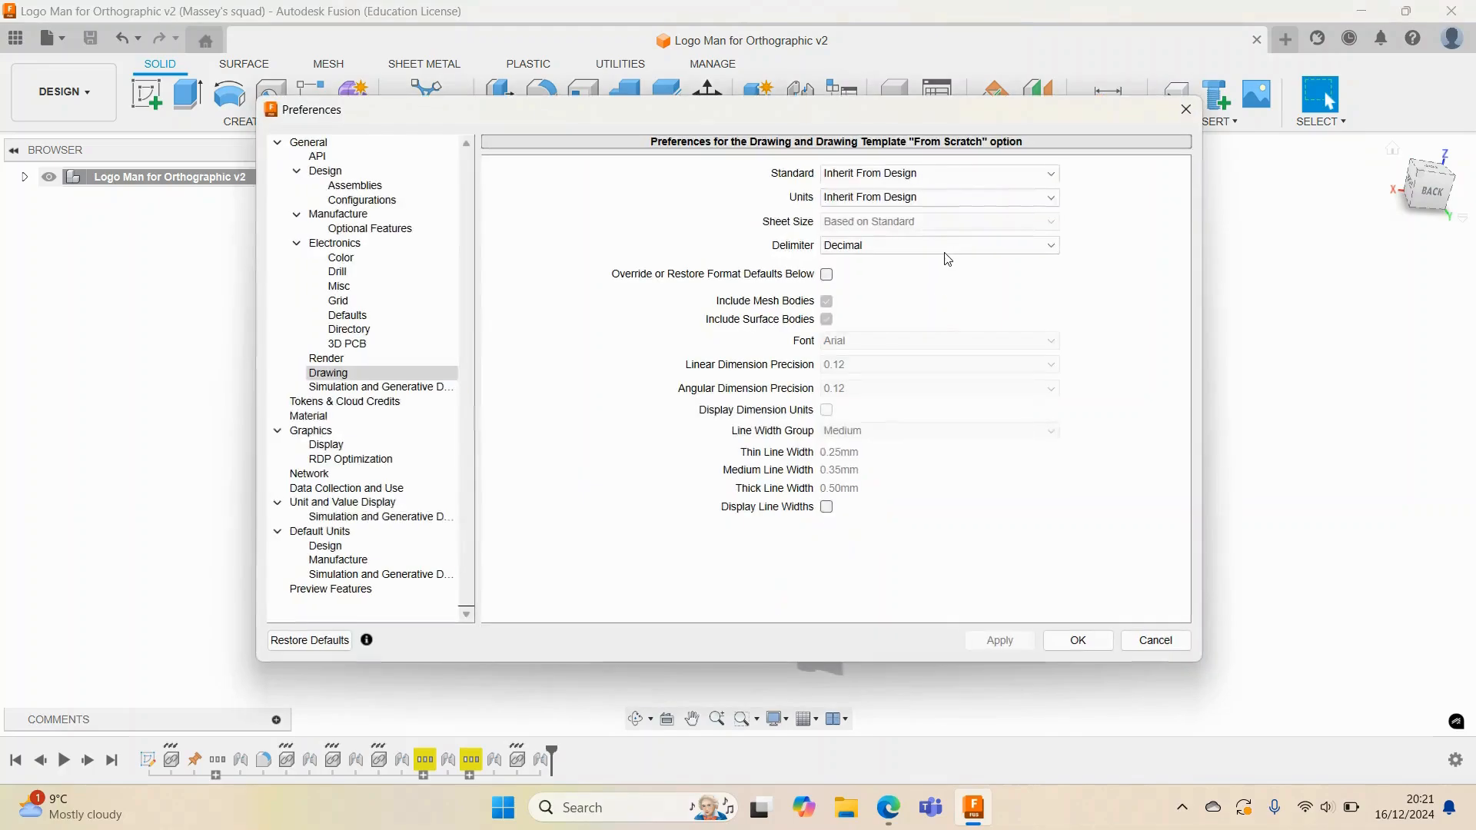
pyautogui.click(321, 376)
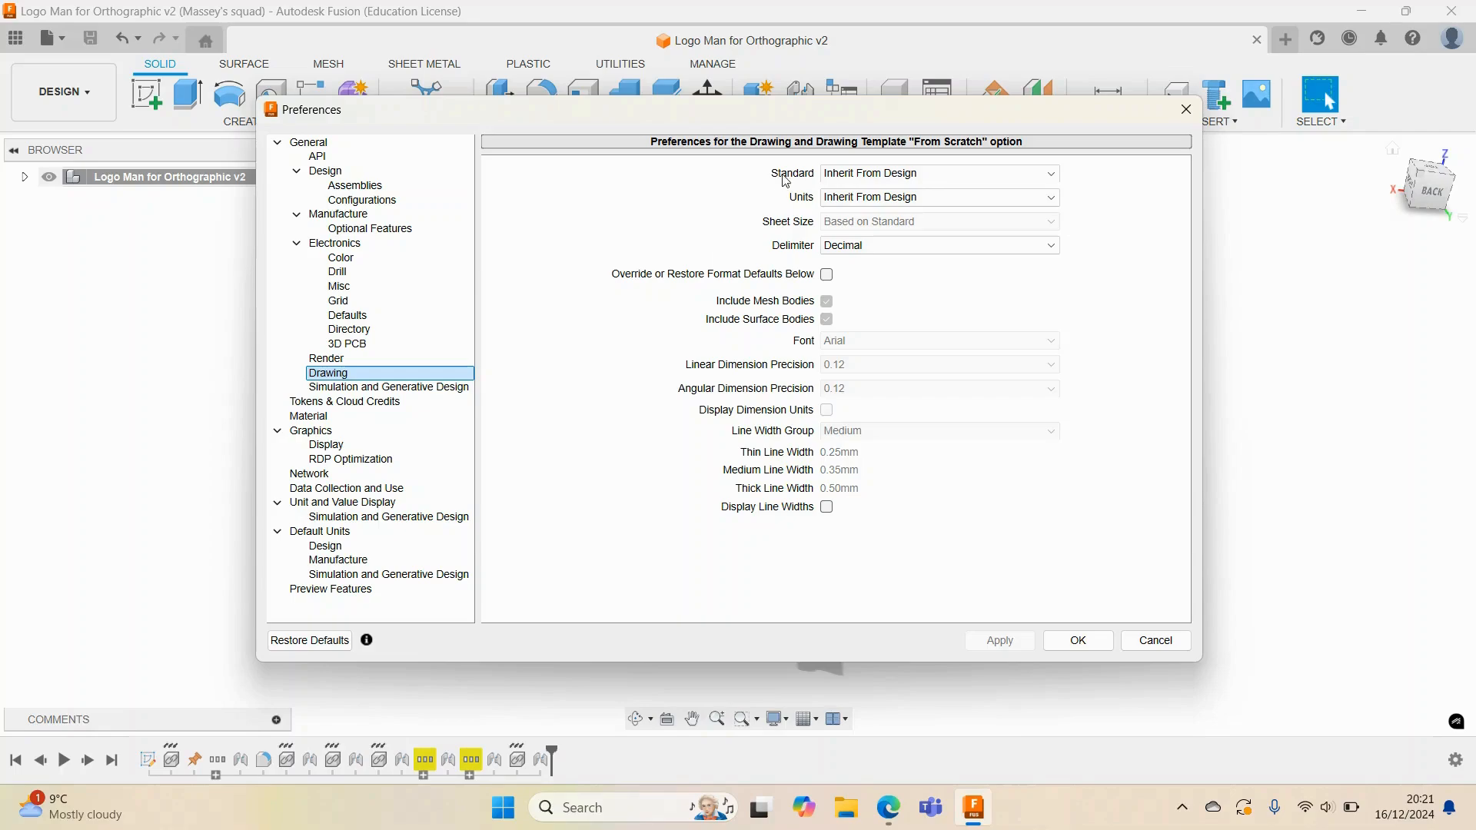
pyautogui.click(842, 174)
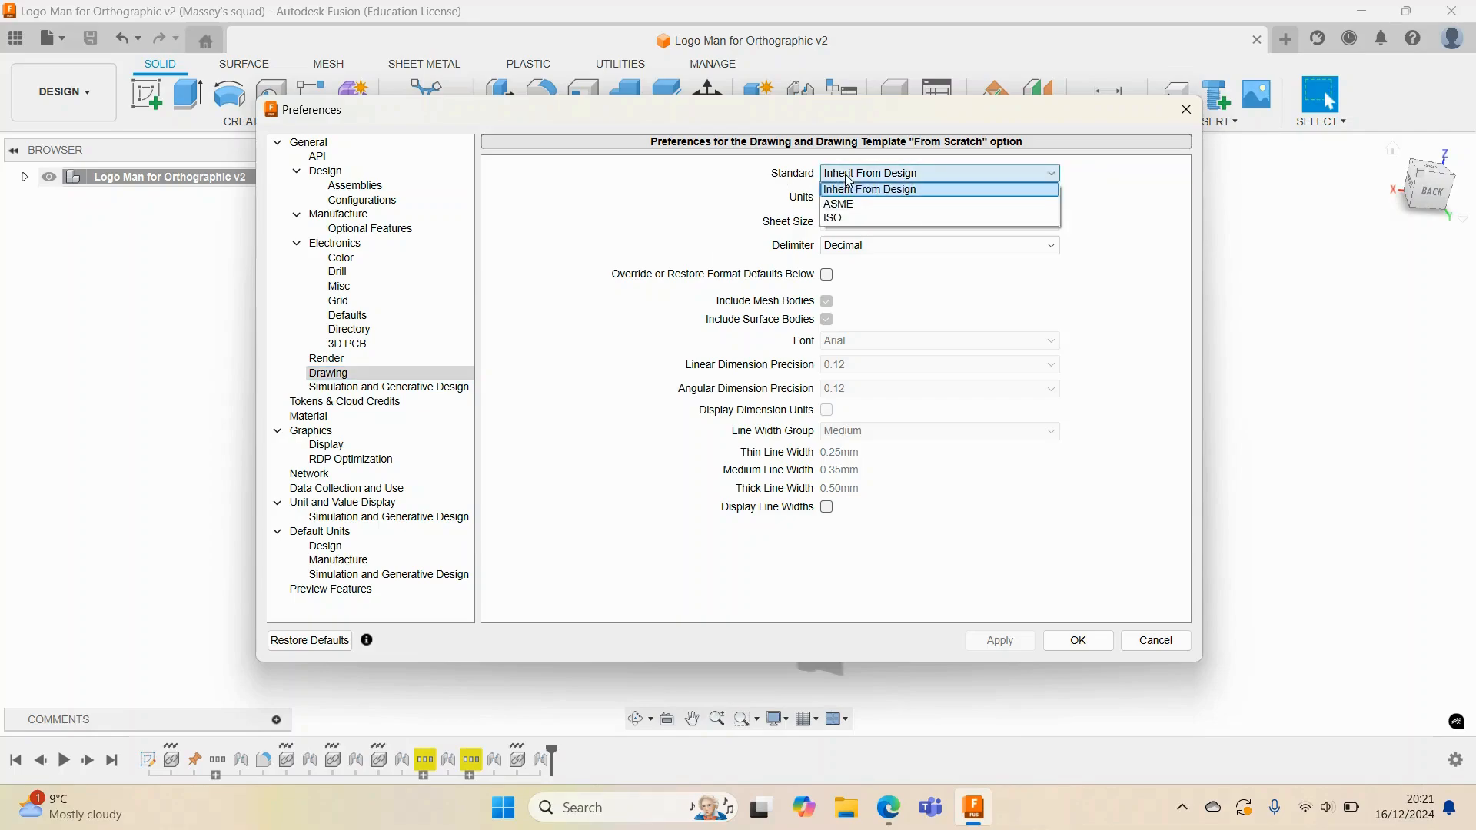
pyautogui.click(843, 219)
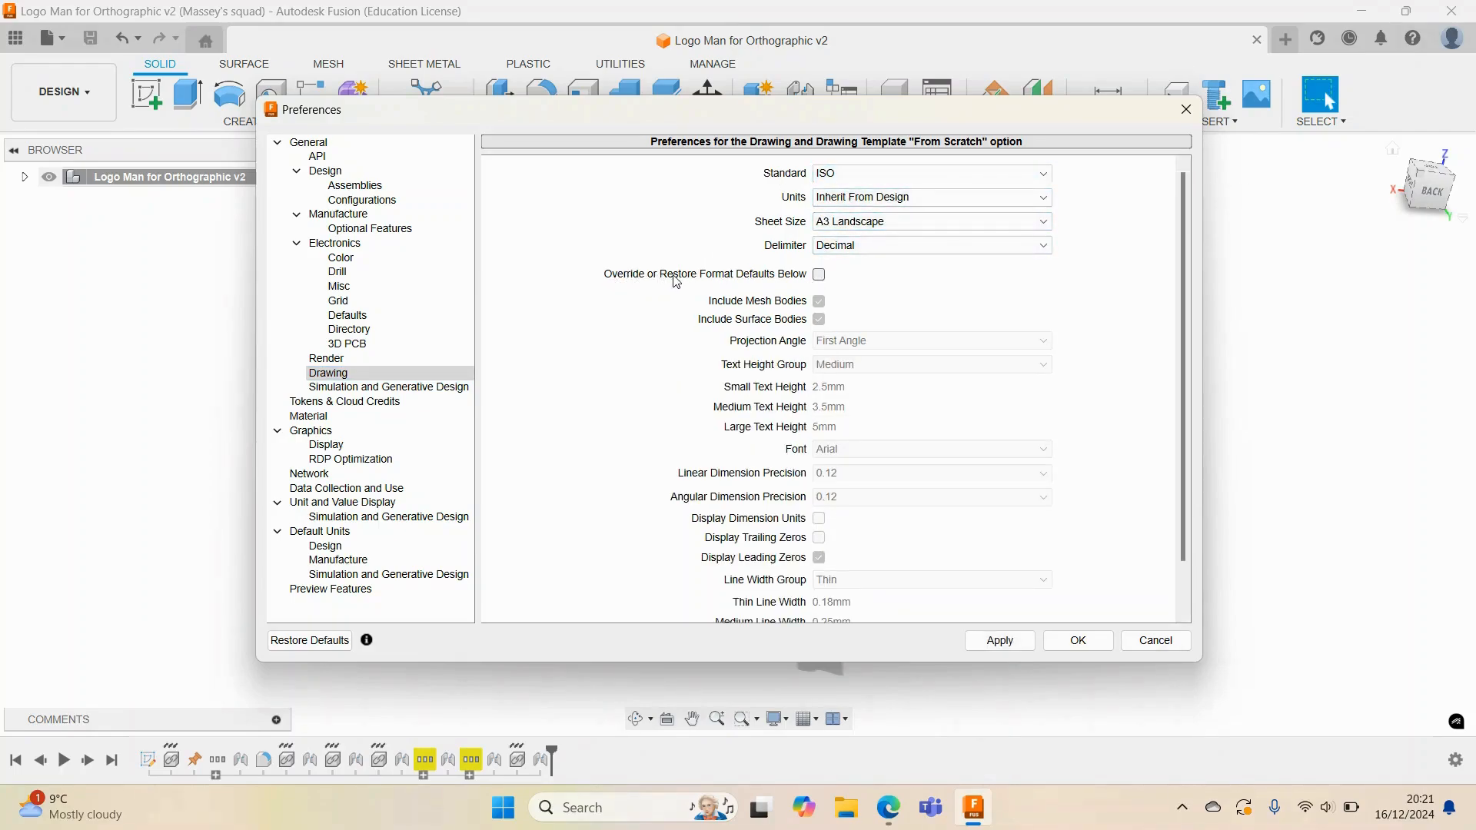
# - Override the drawing format defaults, set the projection angle to Third Angle and save the preferences
pyautogui.click(819, 274)
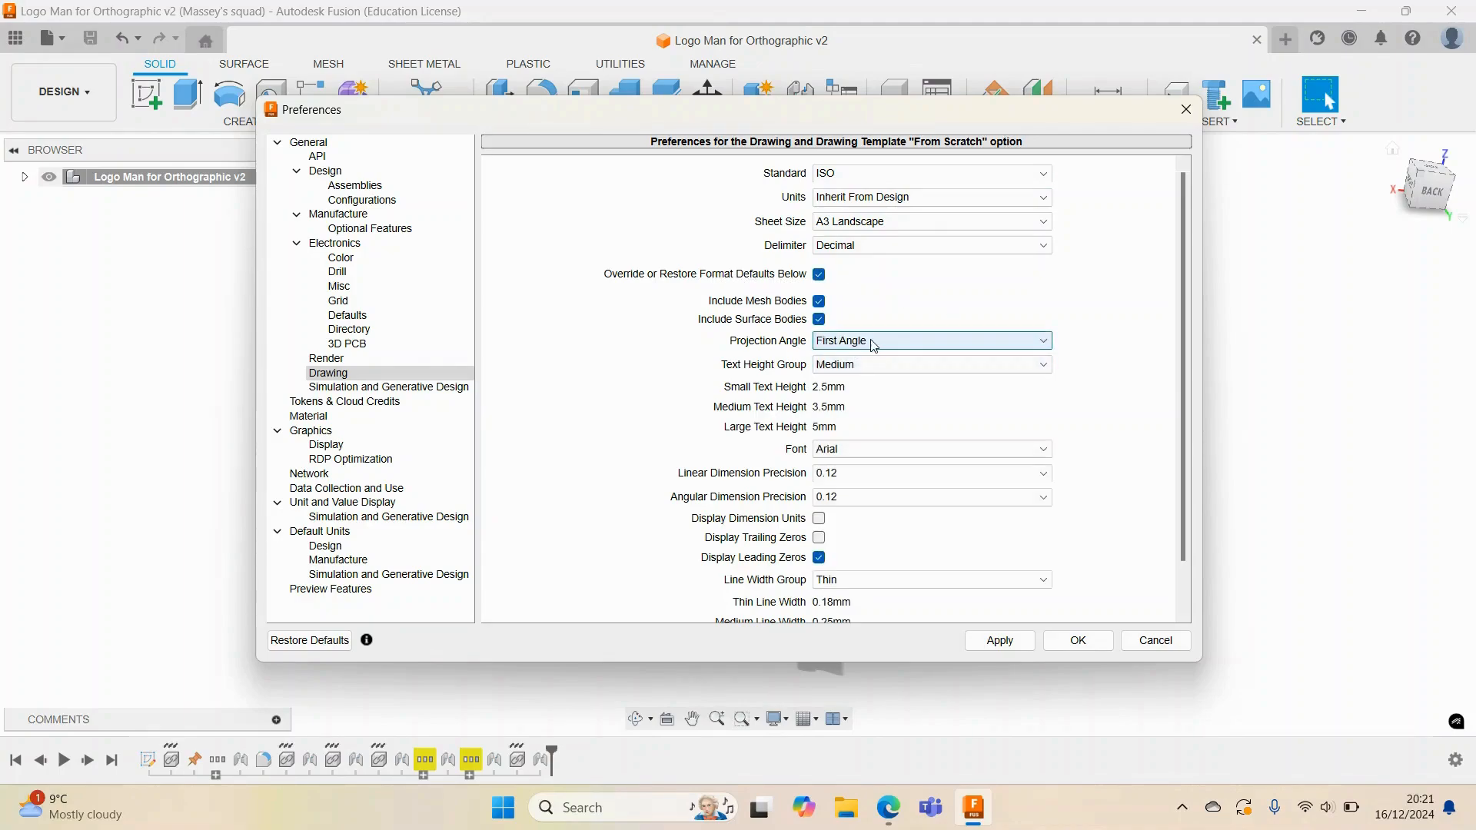
pyautogui.click(837, 346)
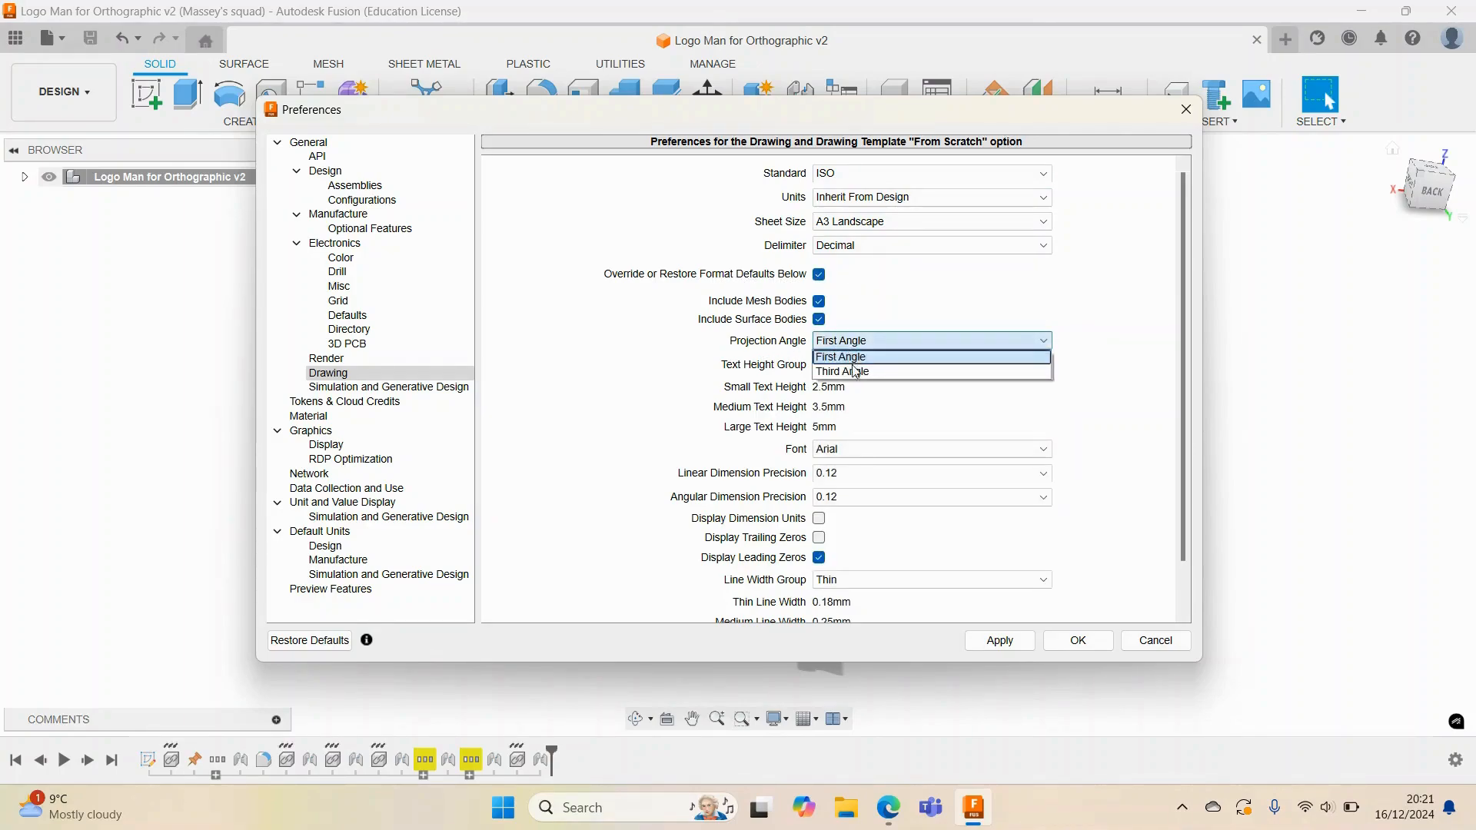
pyautogui.click(843, 371)
pyautogui.click(849, 343)
pyautogui.click(848, 358)
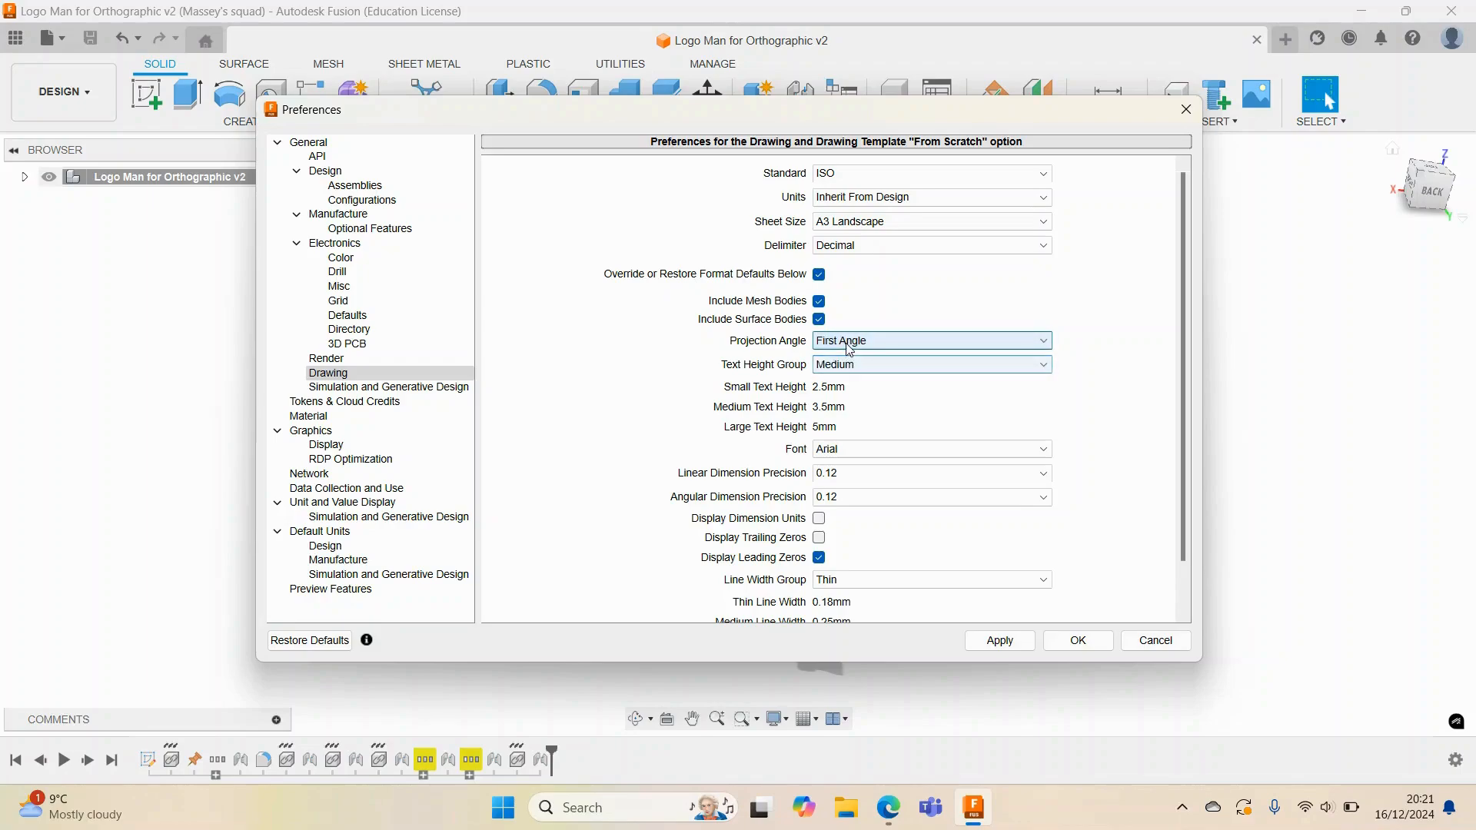
pyautogui.click(849, 343)
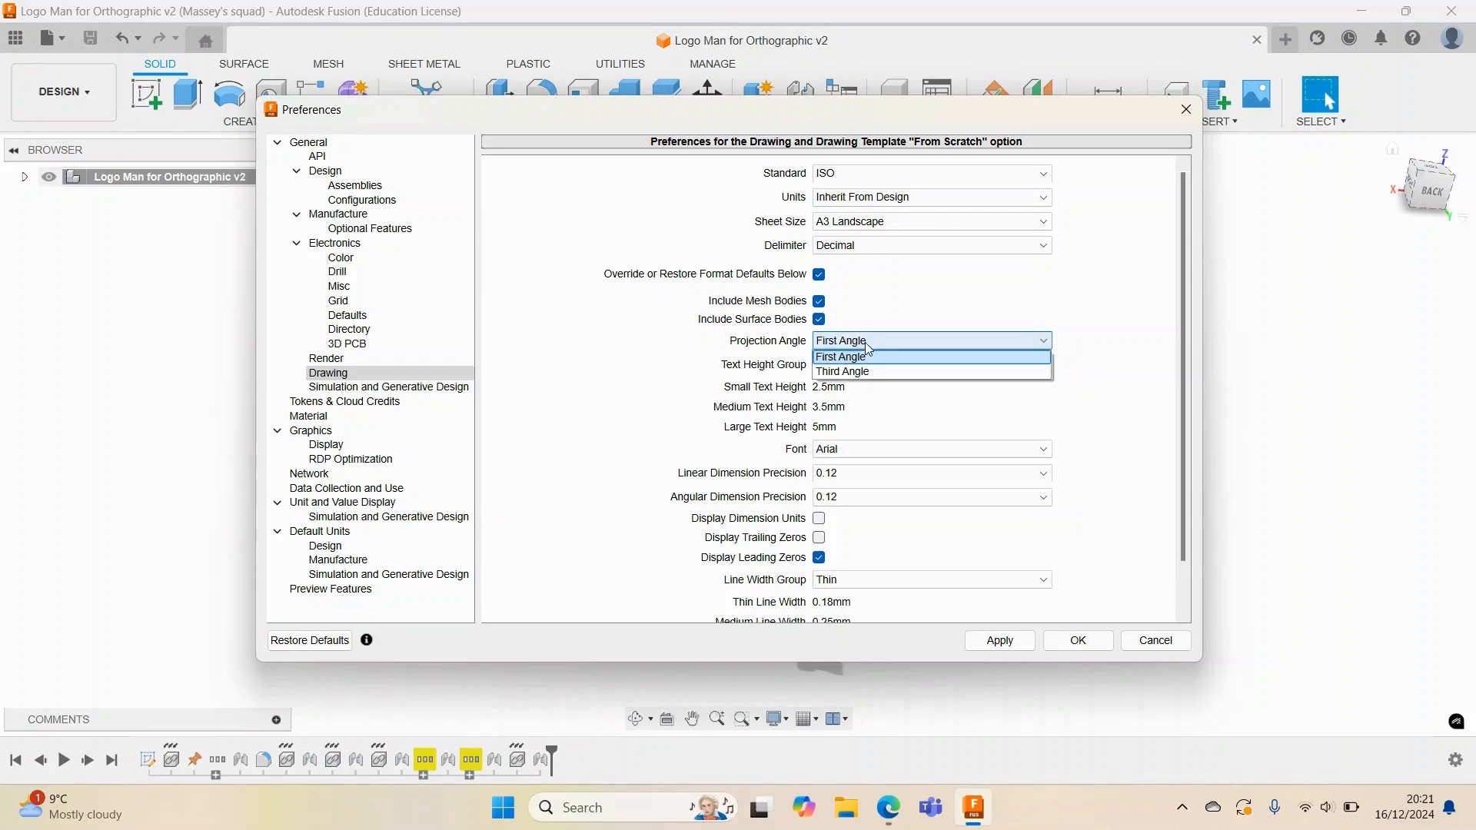
pyautogui.click(862, 372)
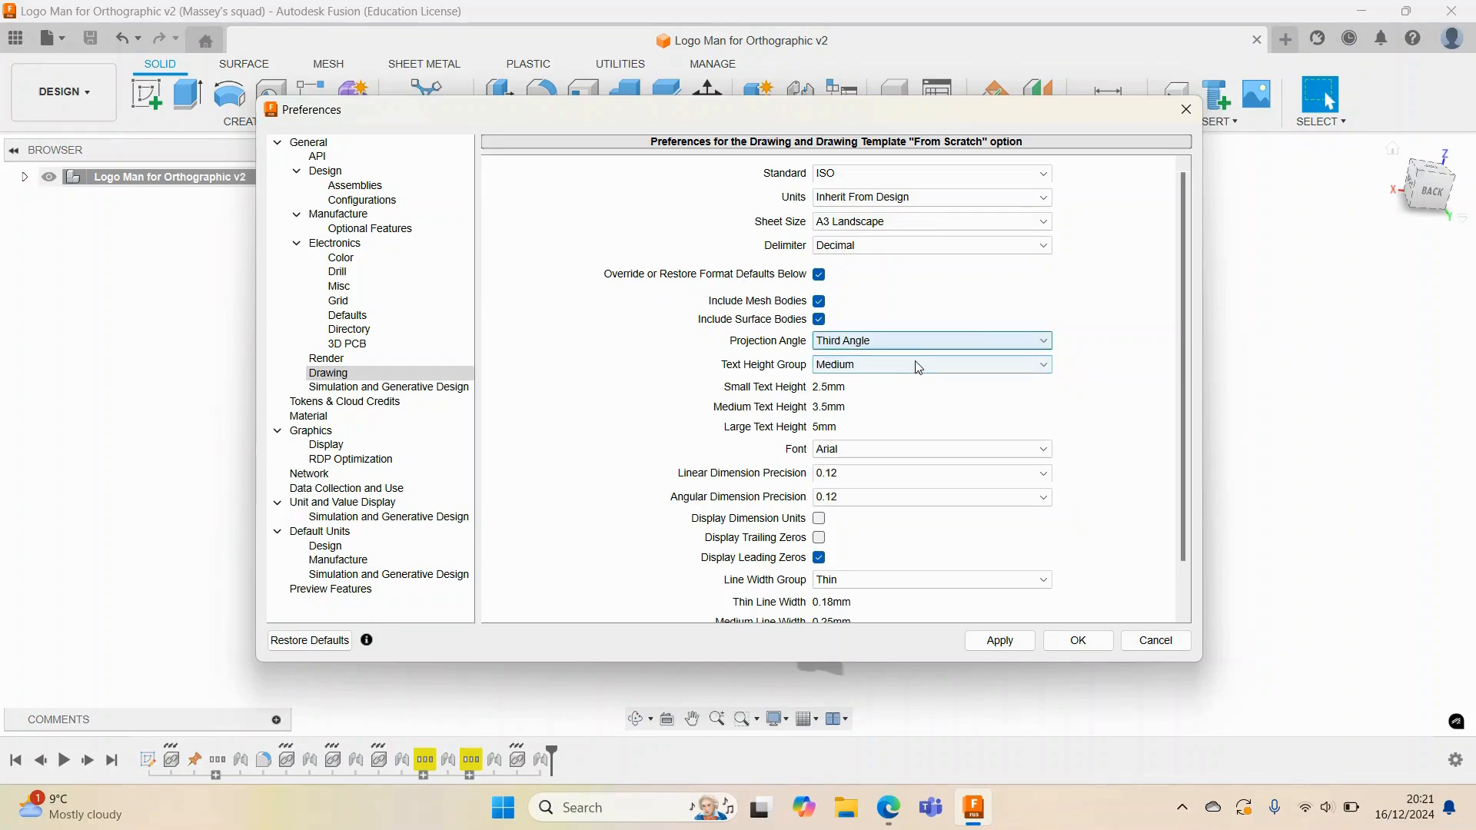
pyautogui.click(1078, 641)
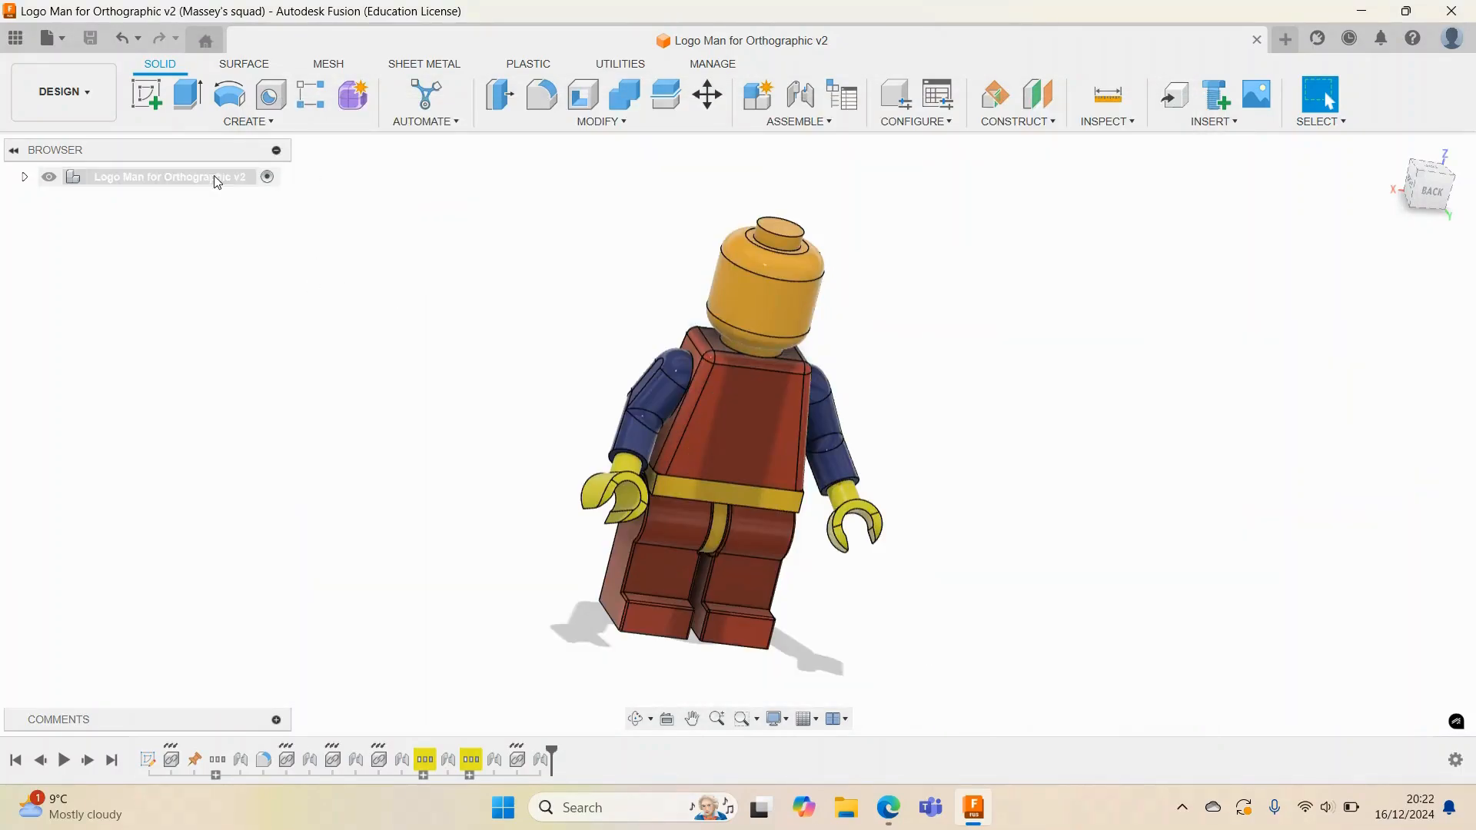
# - Create a new drawing from the design with manual setup, ISO standard, mm units and an A3 landscape sheet
pyautogui.click(76, 109)
pyautogui.moveTo(56, 347)
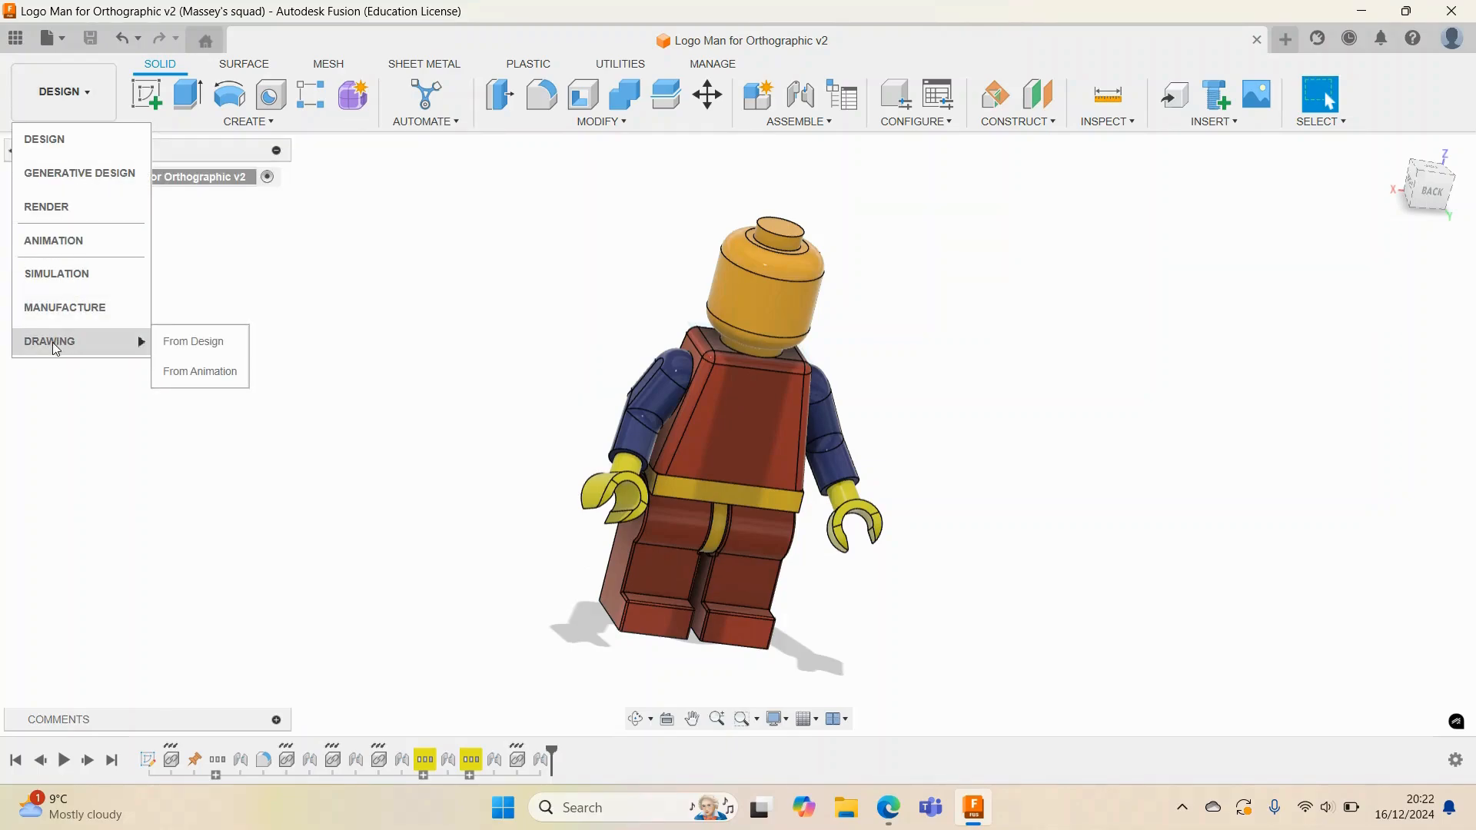
pyautogui.click(197, 354)
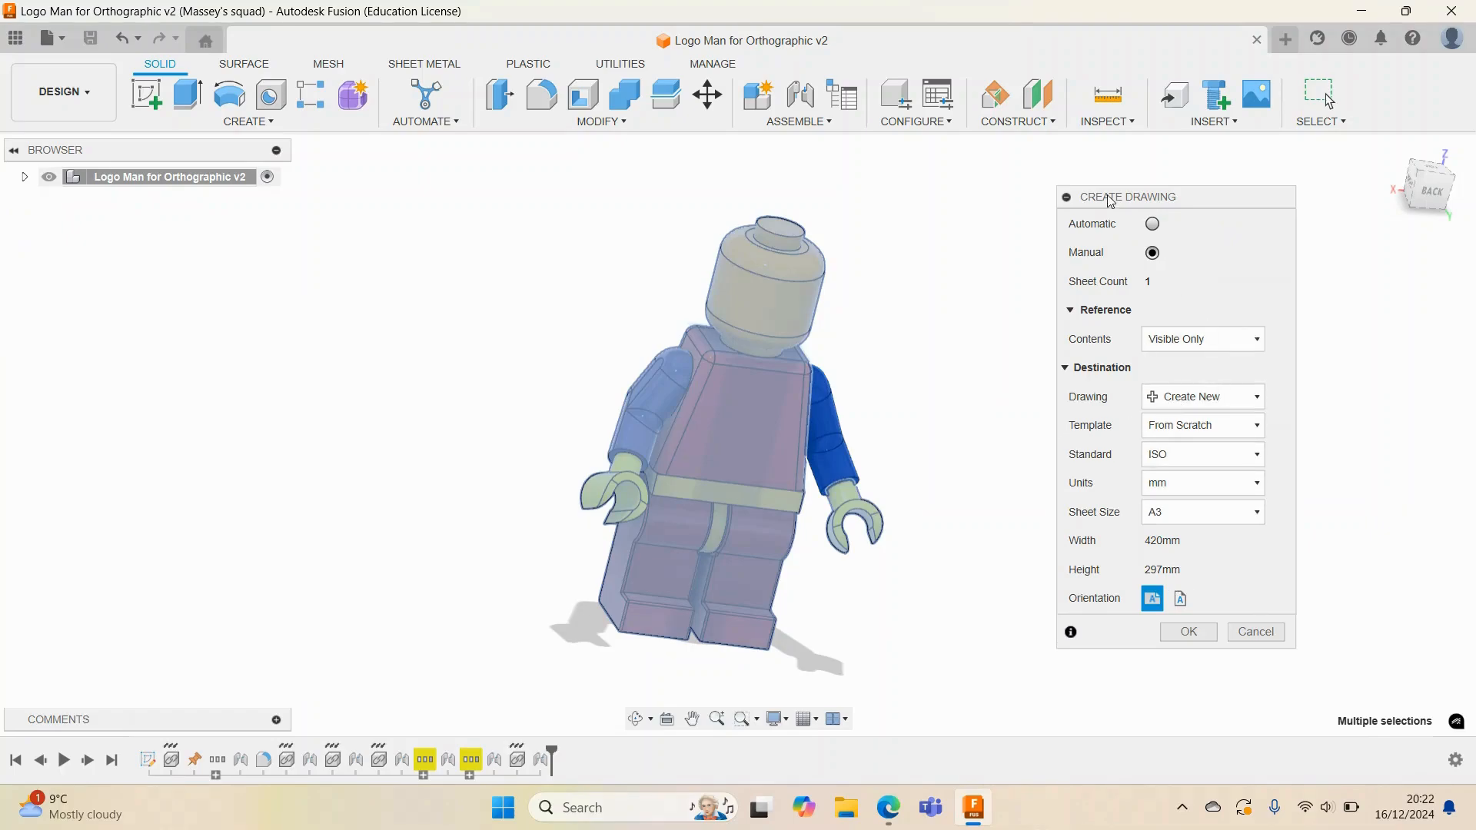
pyautogui.click(1188, 631)
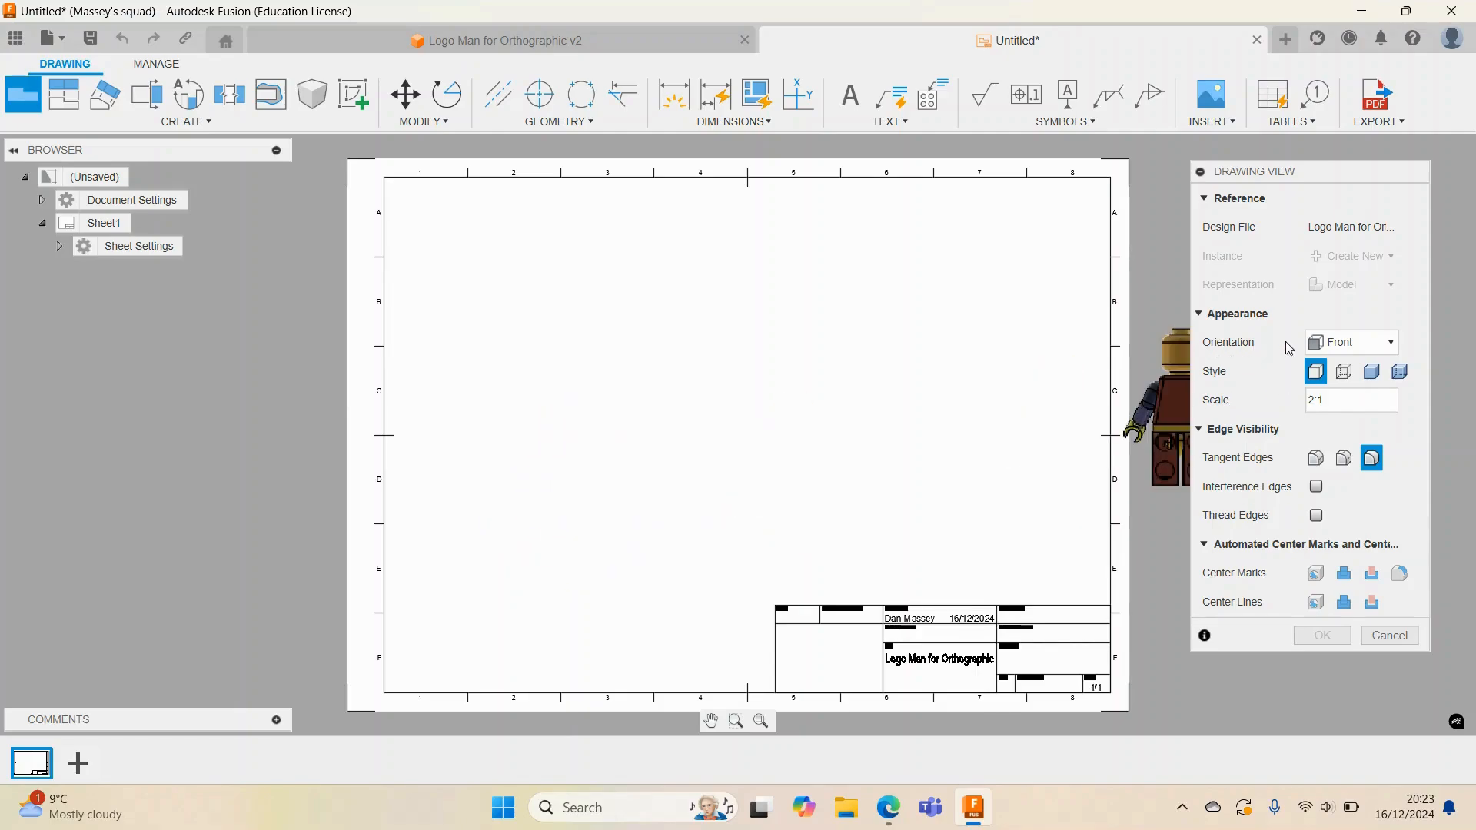
# - Place a base view with Back orientation at 2:1 scale in the lower-left area of the sheet and adjust its position
pyautogui.click(1322, 347)
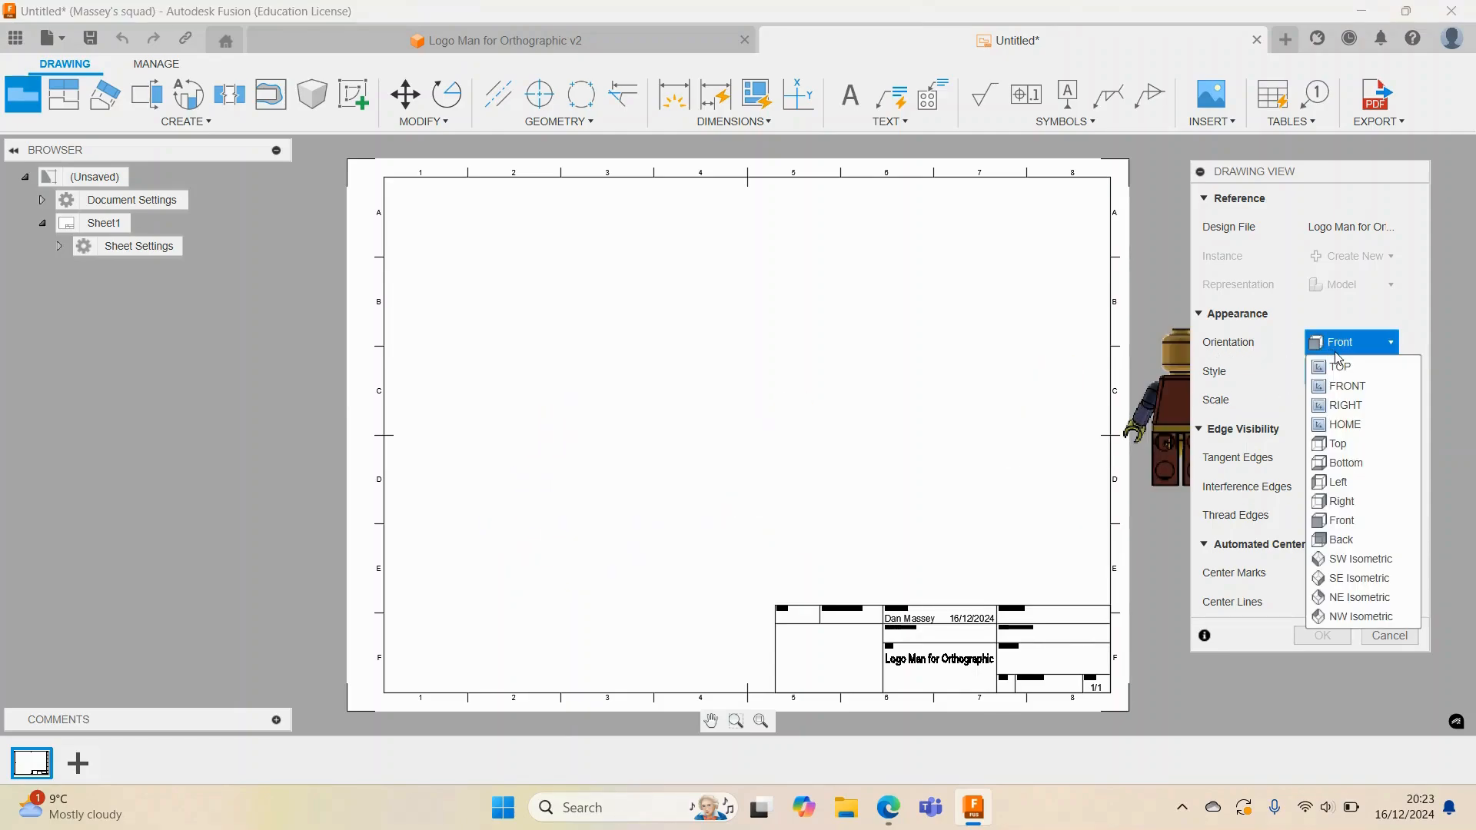
pyautogui.click(1344, 539)
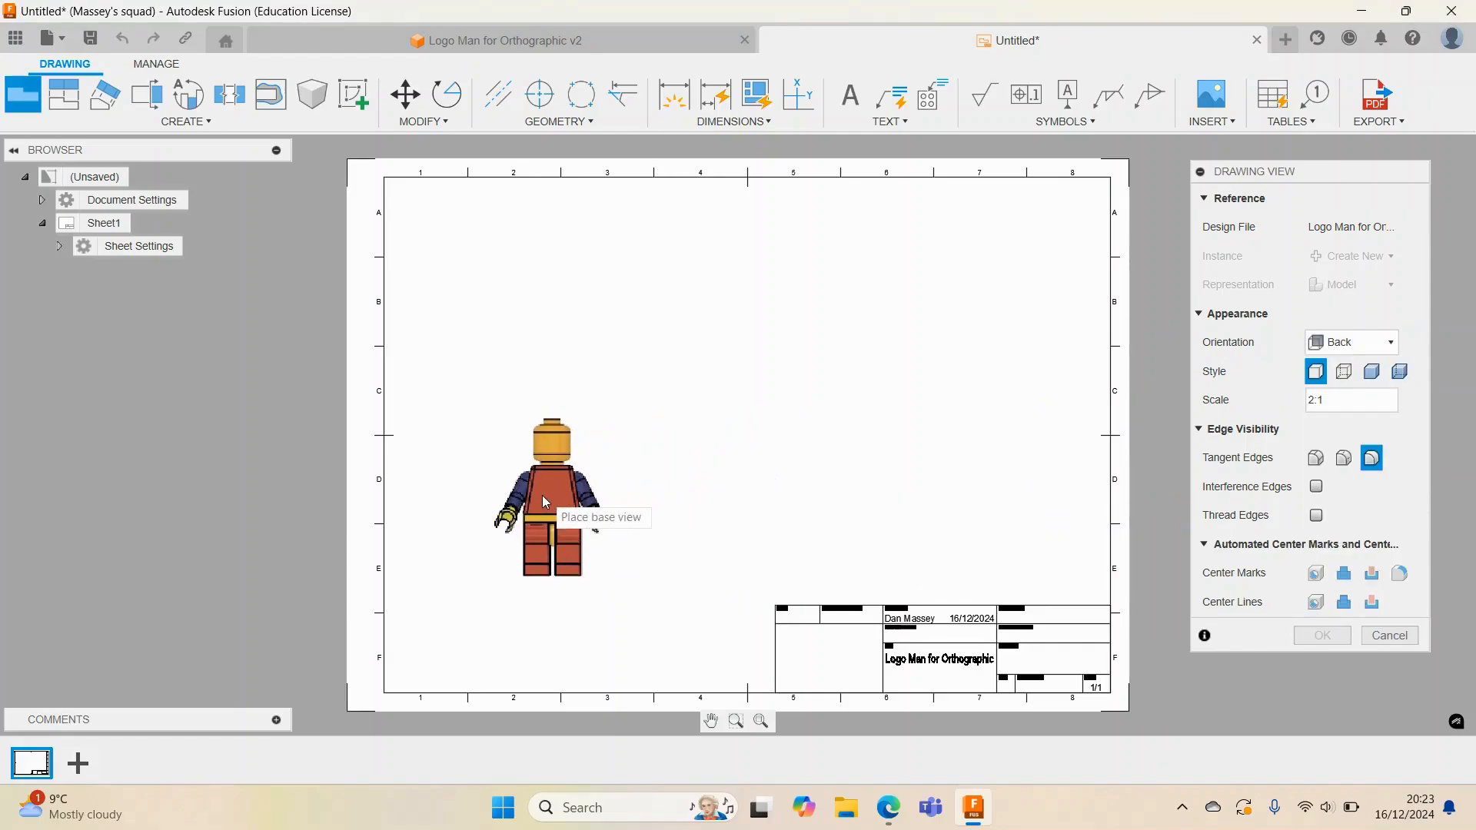
pyautogui.click(582, 470)
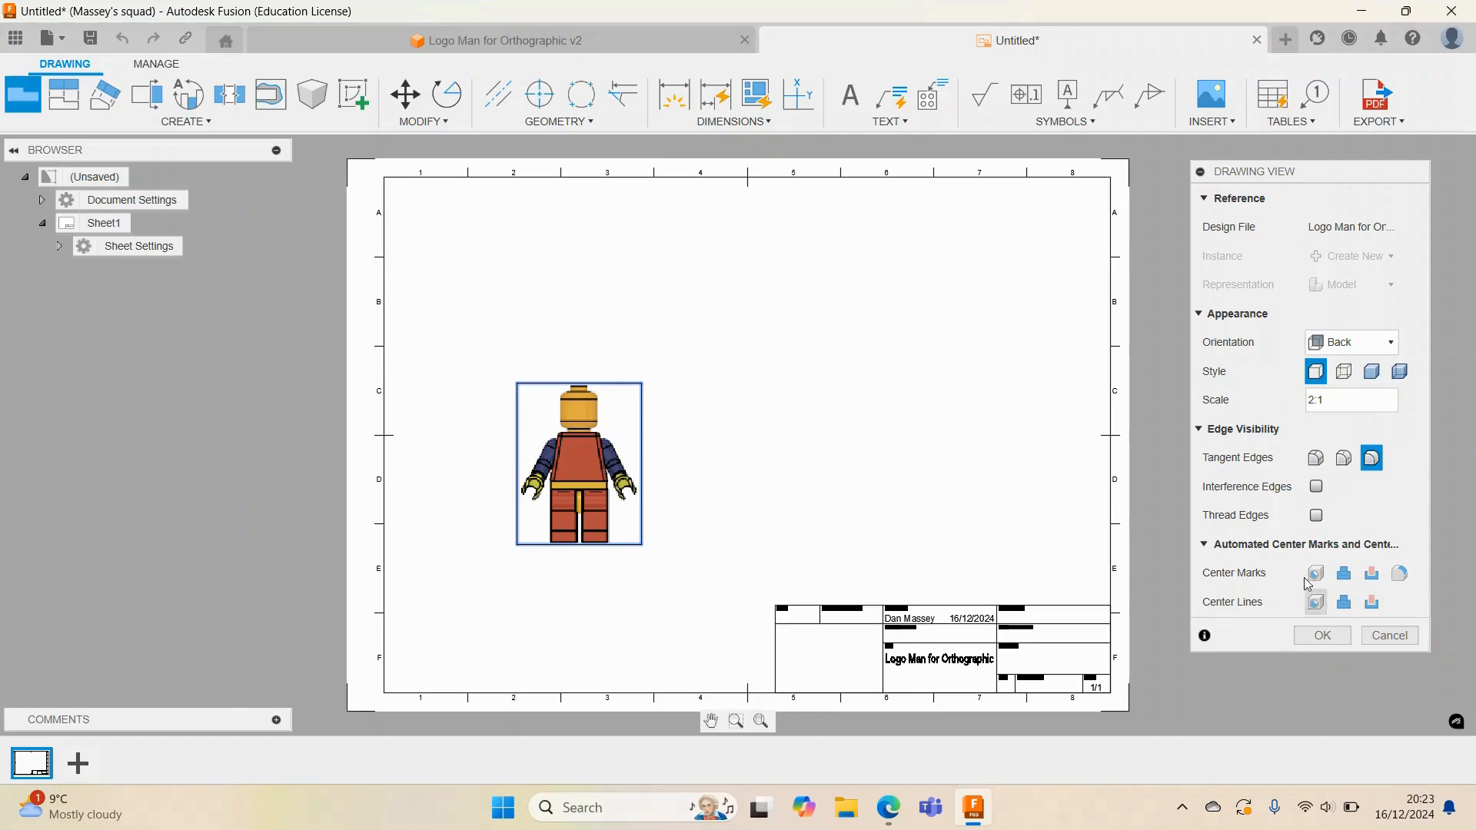
pyautogui.click(1324, 638)
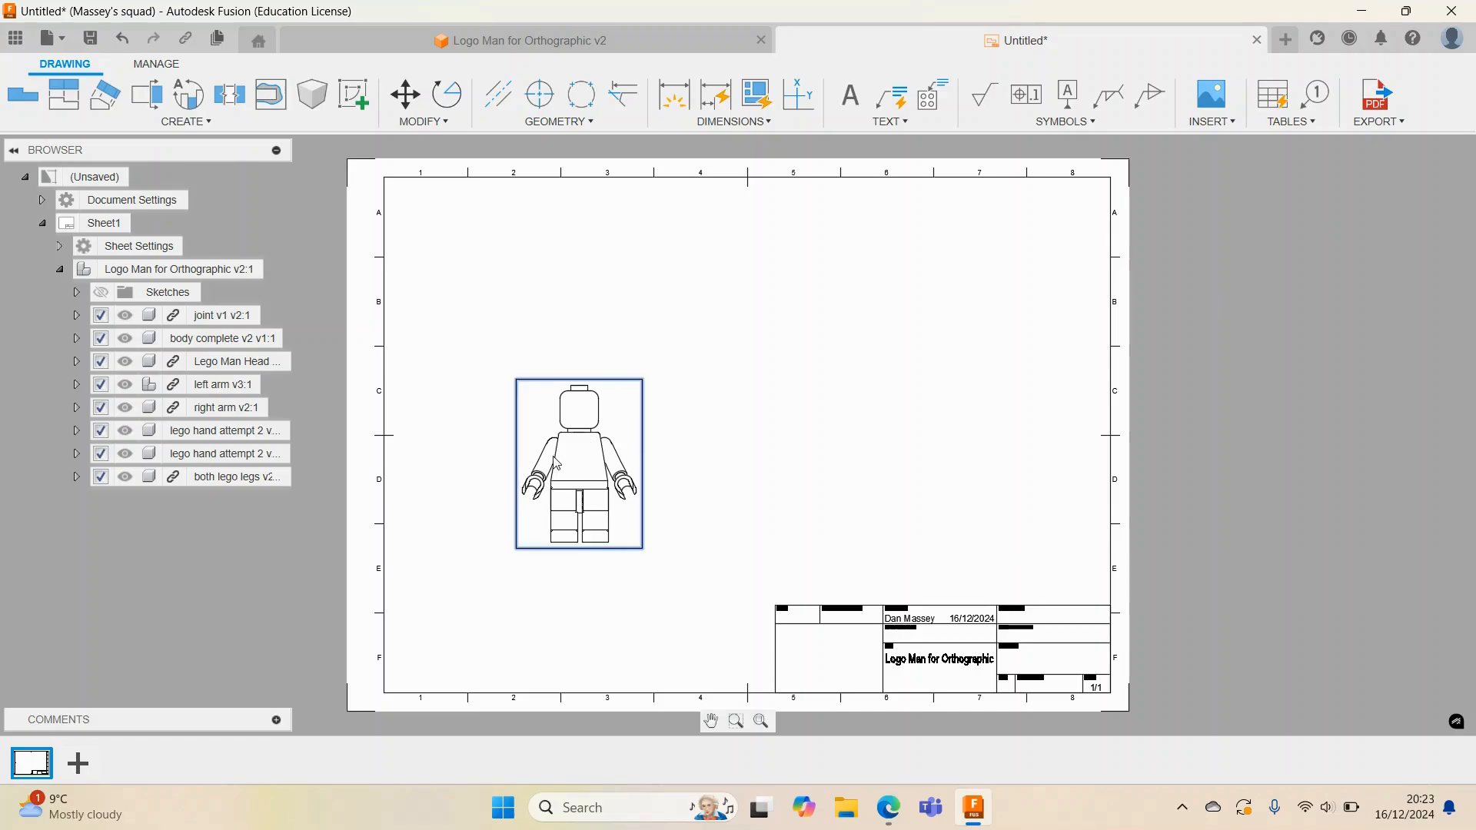
pyautogui.moveTo(600, 458); pyautogui.dragTo(540, 489)
pyautogui.click(629, 488)
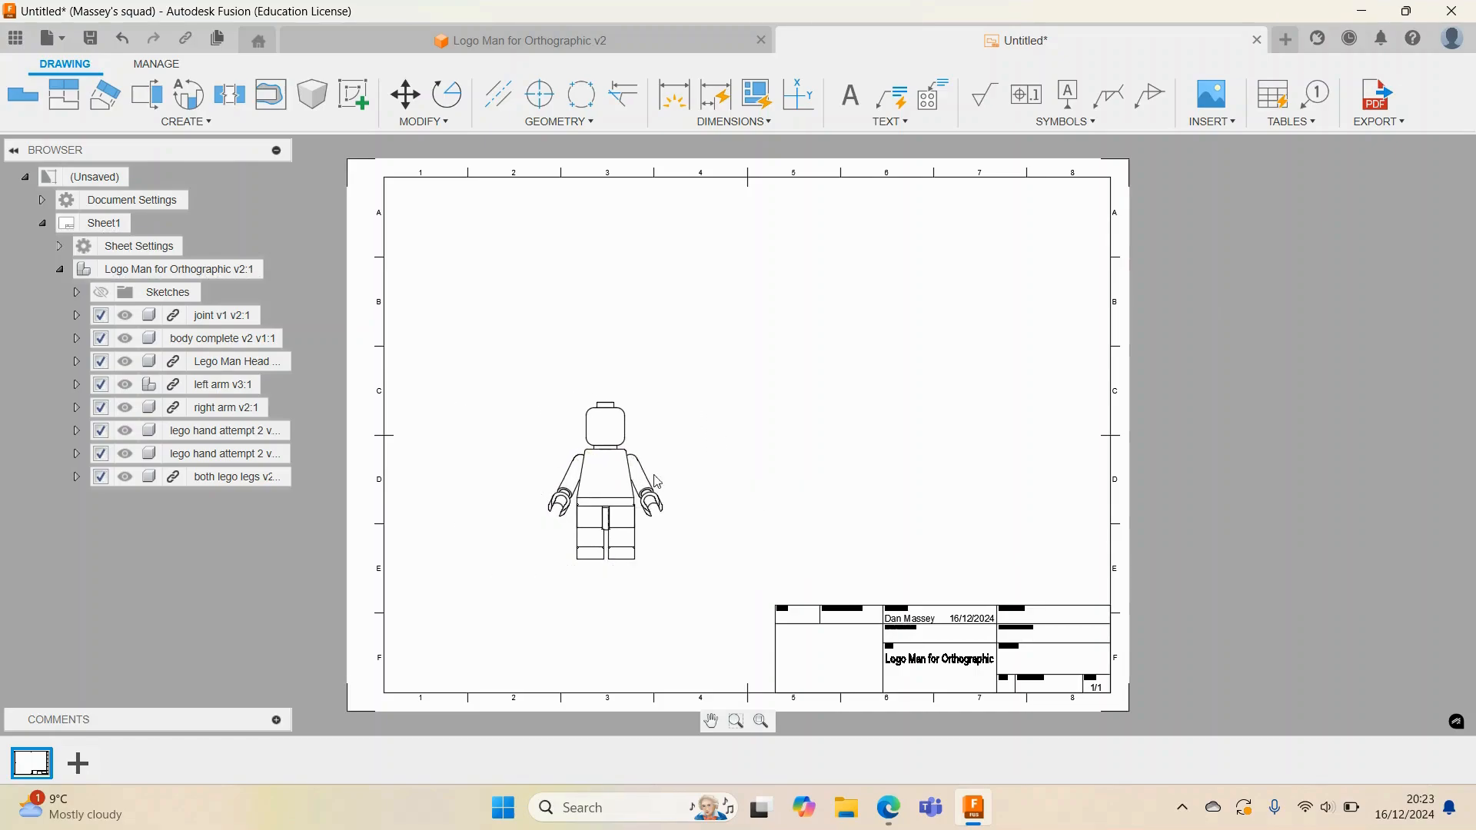
# - Project a top view above the base view, a side view to its right and an isometric view in the sheet's upper-right area
pyautogui.click(71, 106)
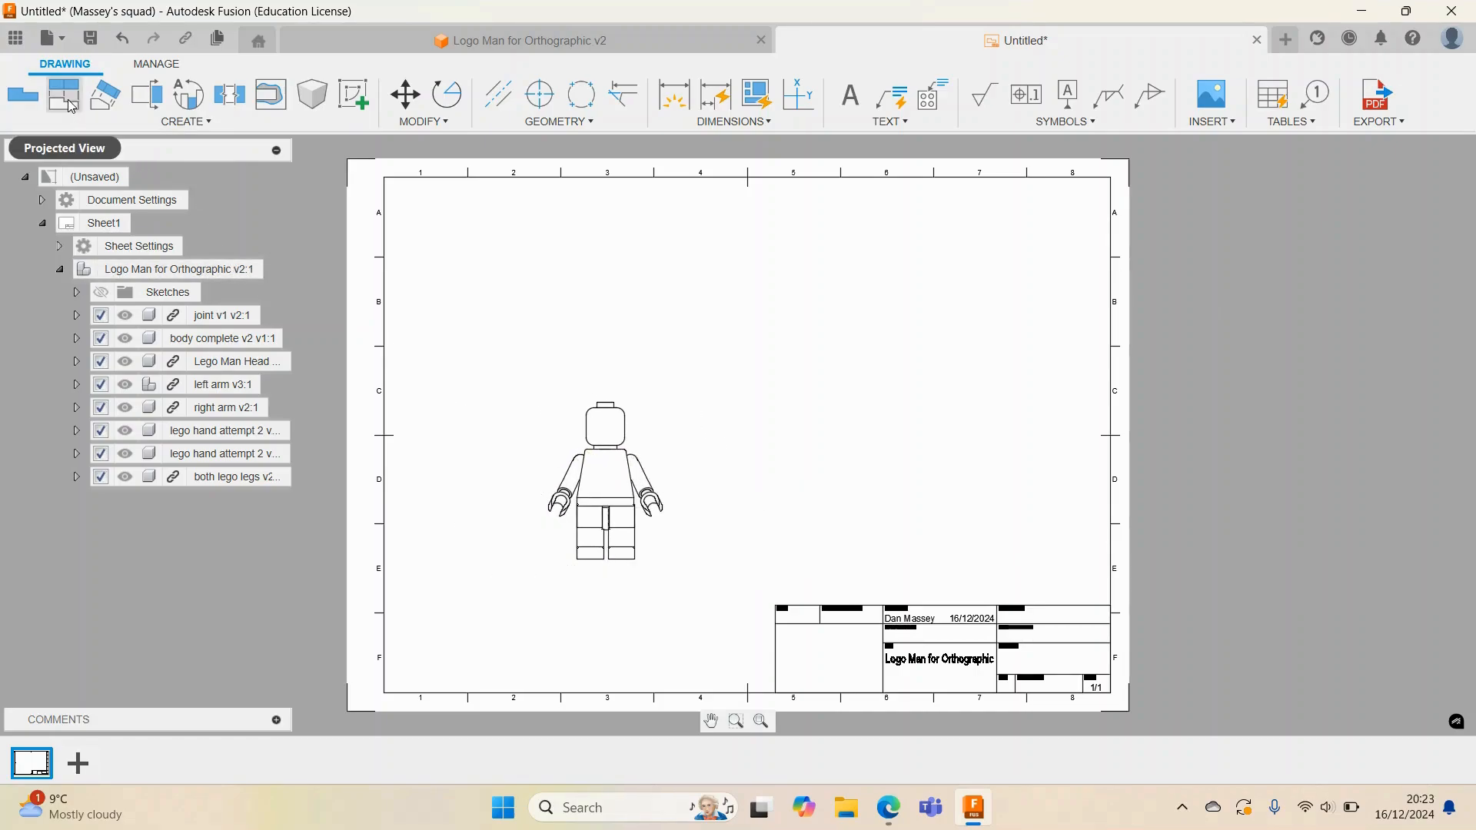
pyautogui.click(617, 480)
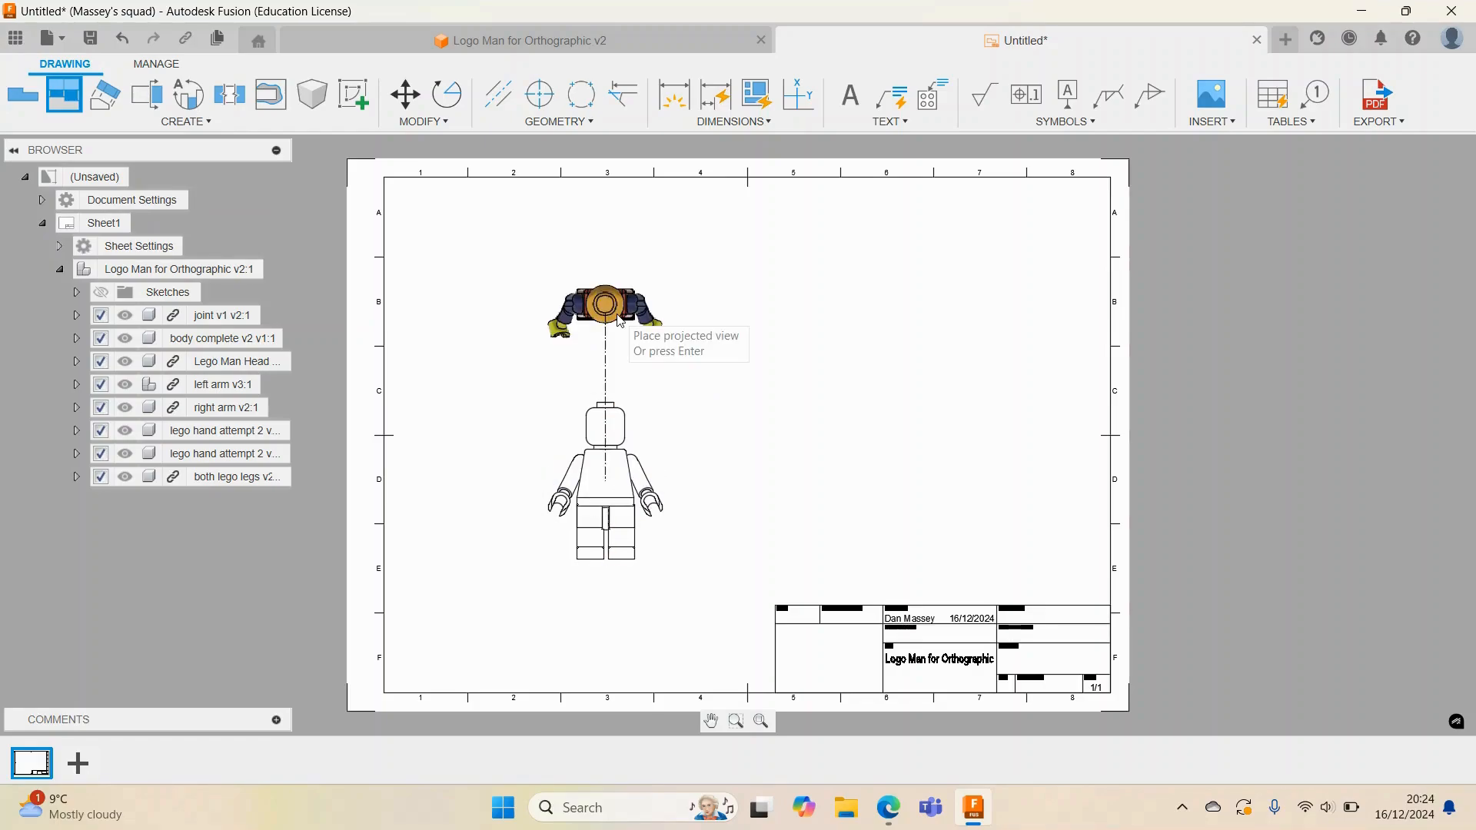
pyautogui.click(621, 321)
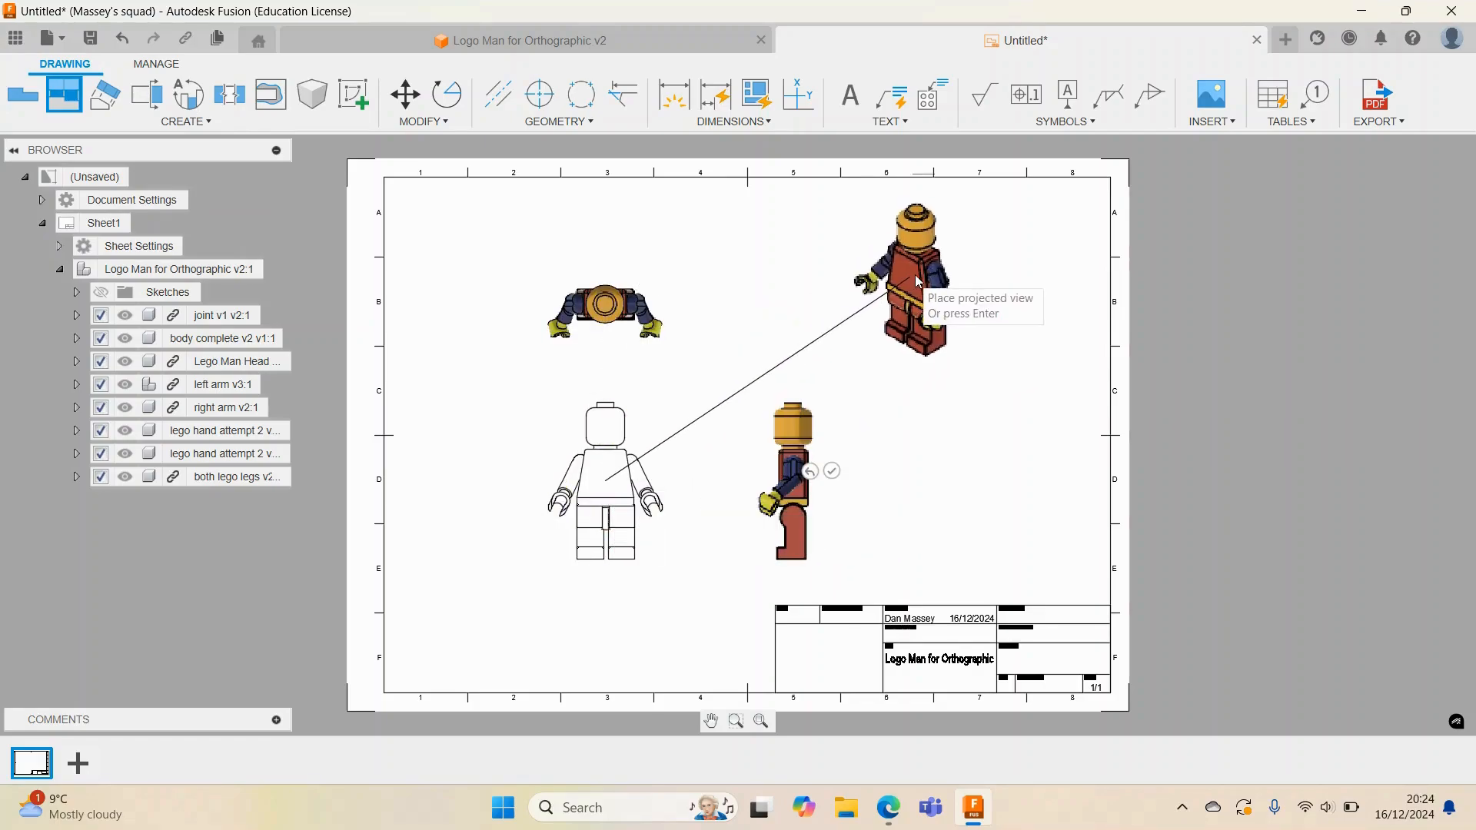
pyautogui.click(939, 315)
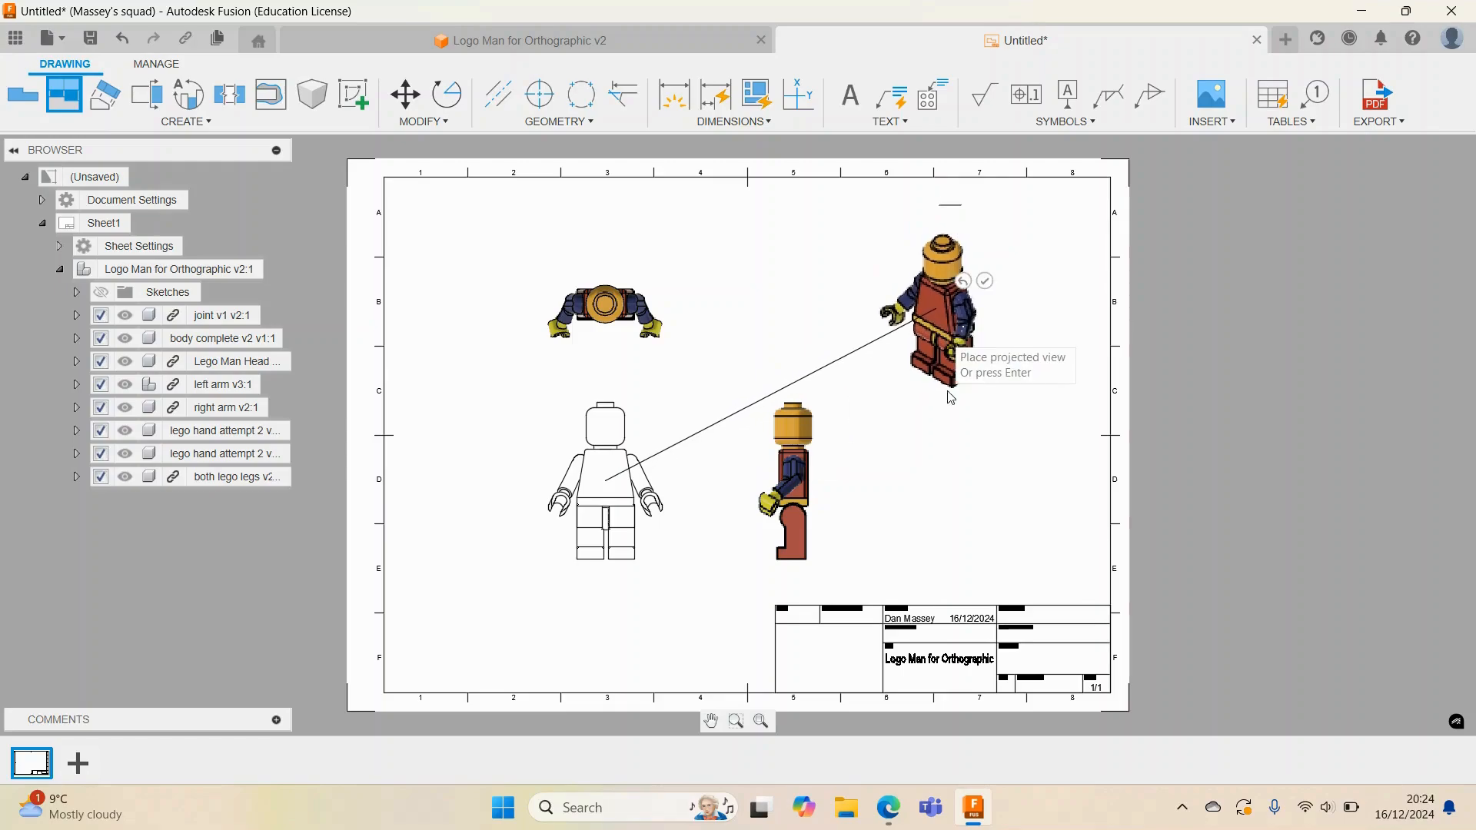
pyautogui.click(986, 284)
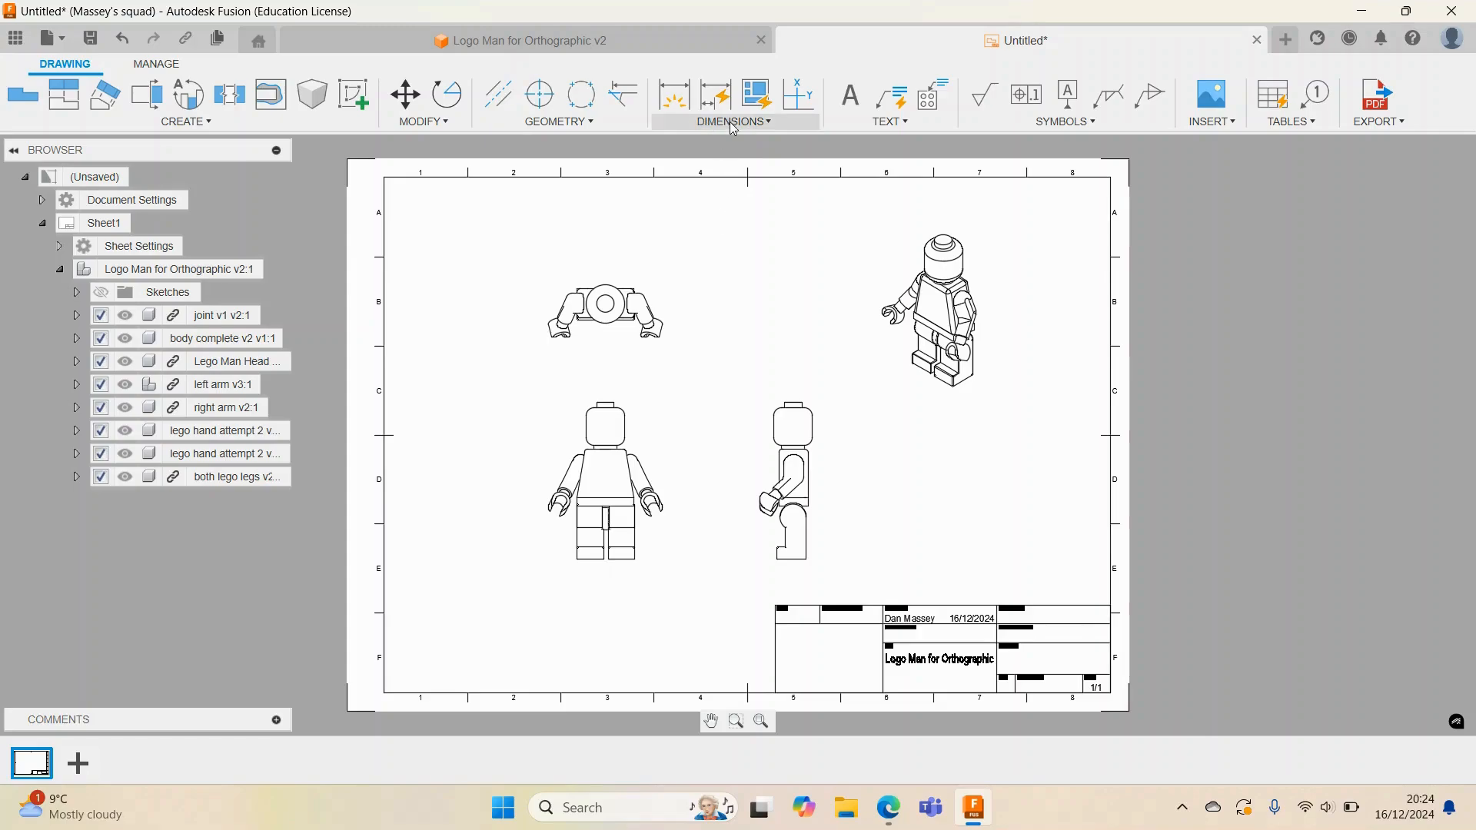
# - Dimension the diameter of the head stud in the top view, placing the value up and right of the figure
pyautogui.click(674, 103)
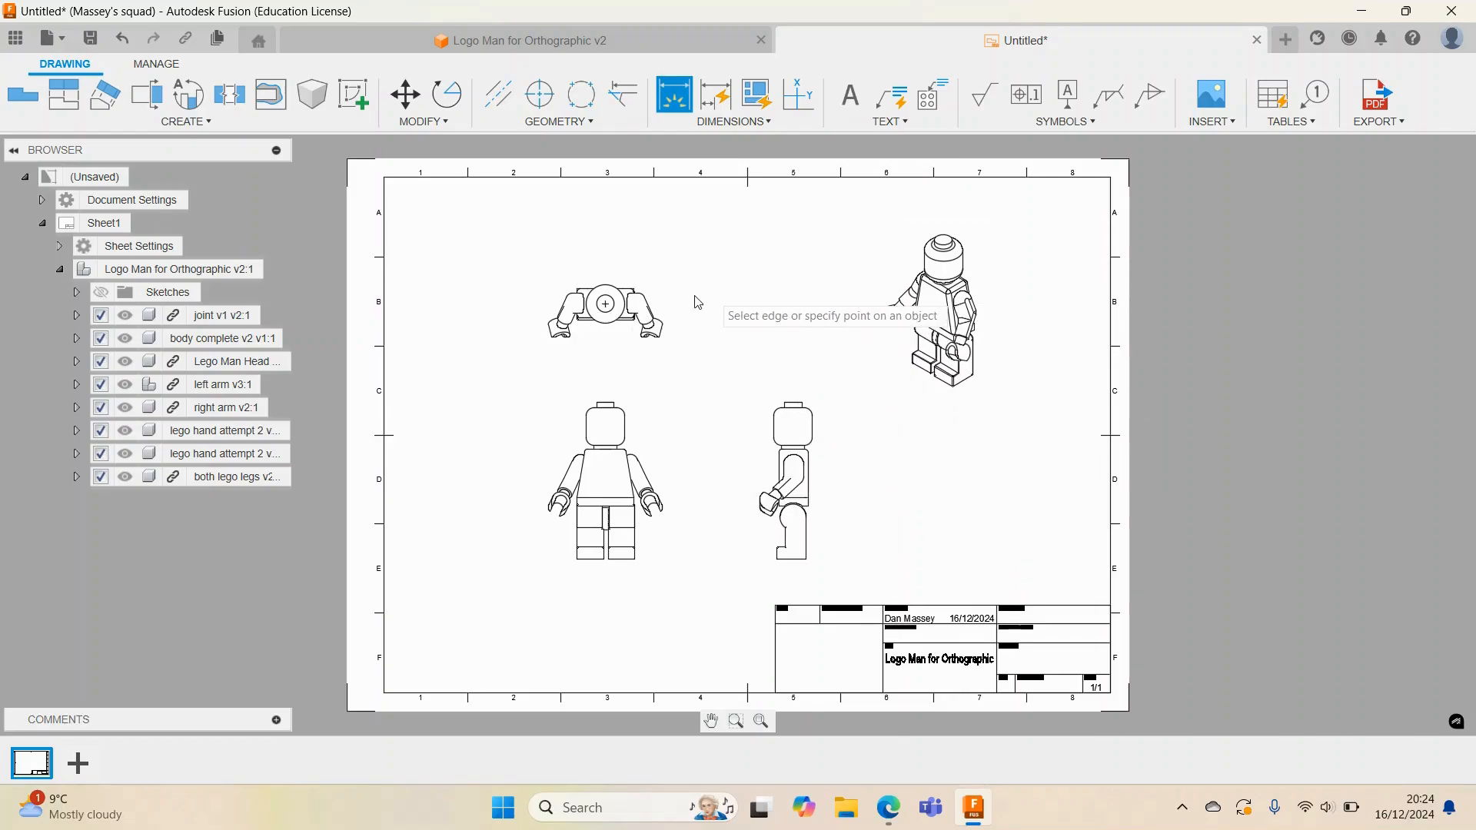
pyautogui.scroll(3, 611, 303)
pyautogui.click(605, 306)
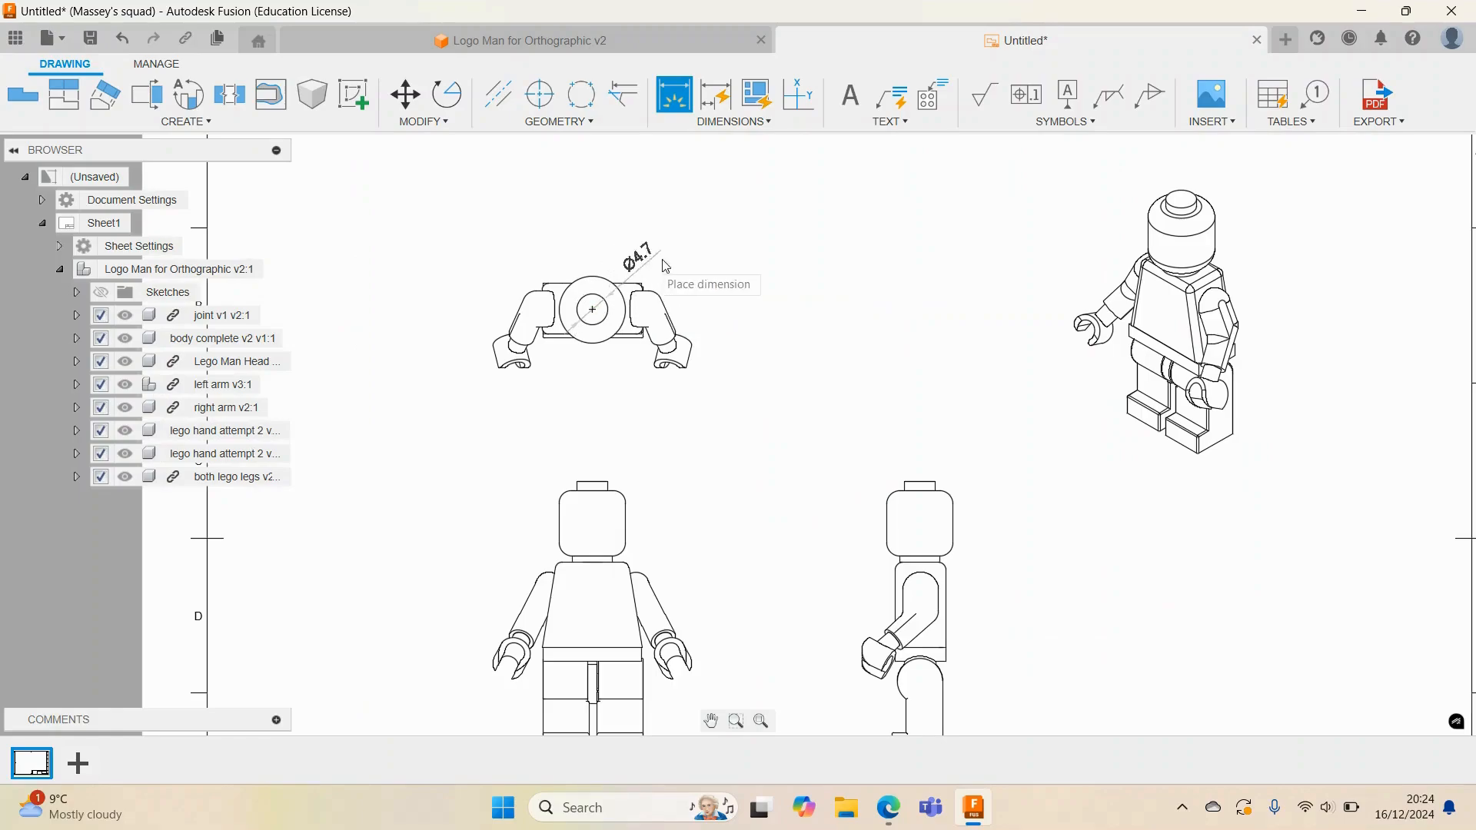
pyautogui.click(701, 243)
# - Try to dimension the head stud's diameter above the side view
pyautogui.scroll(-2, 763, 372)
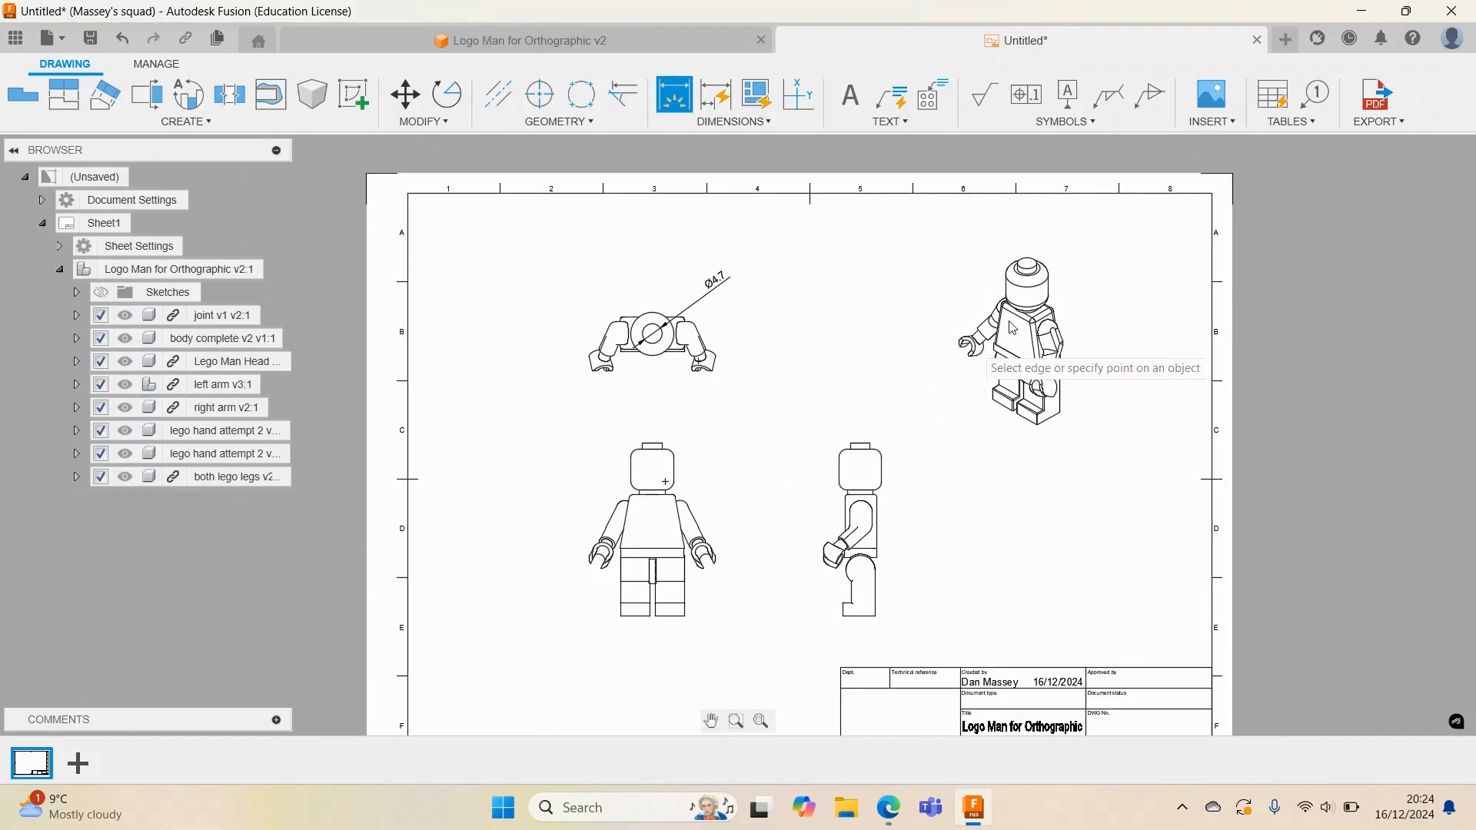
pyautogui.scroll(2, 882, 441)
pyautogui.scroll(1, 883, 441)
pyautogui.click(827, 454)
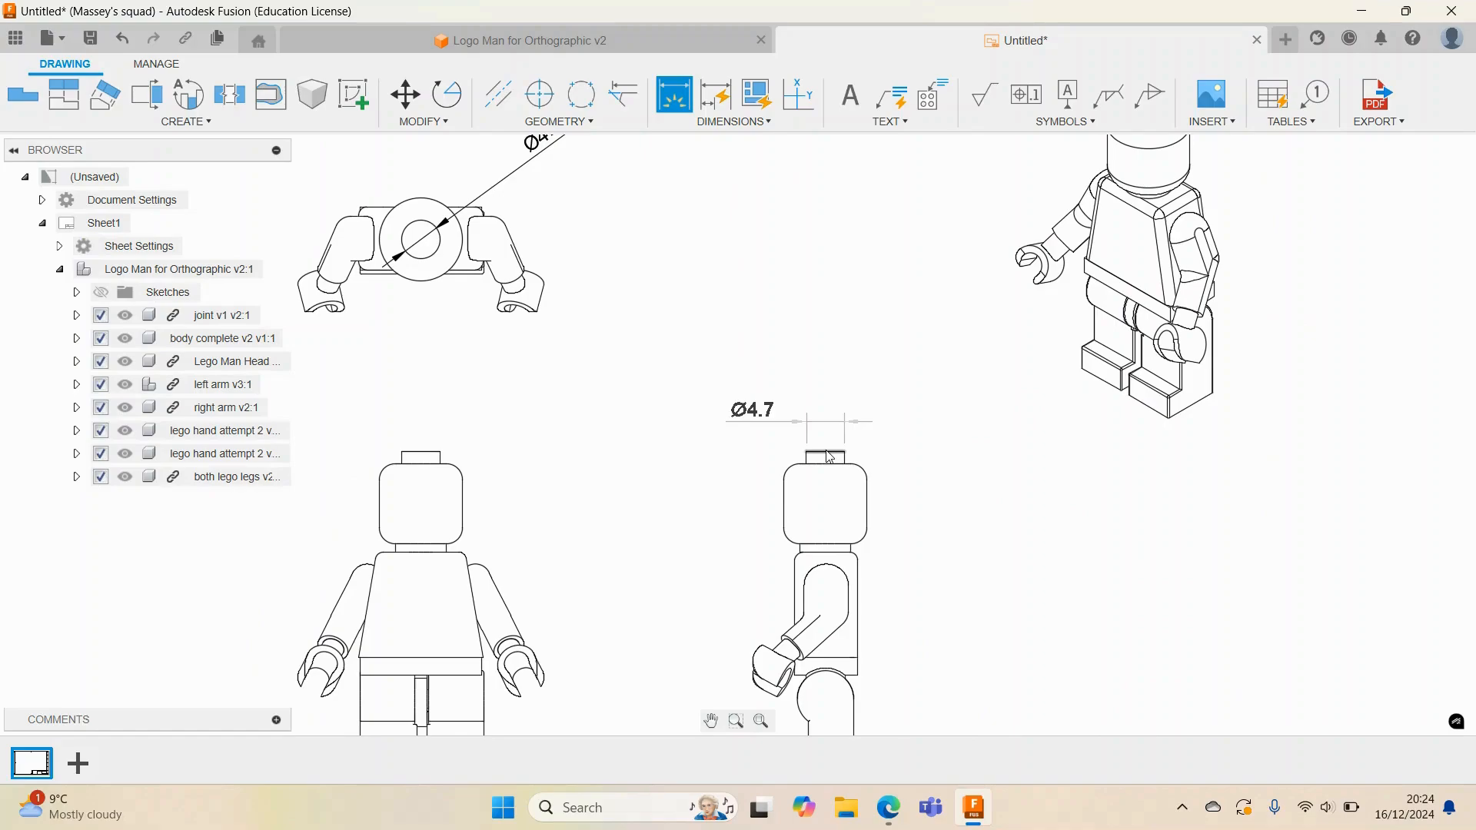
pyautogui.press('Escape')
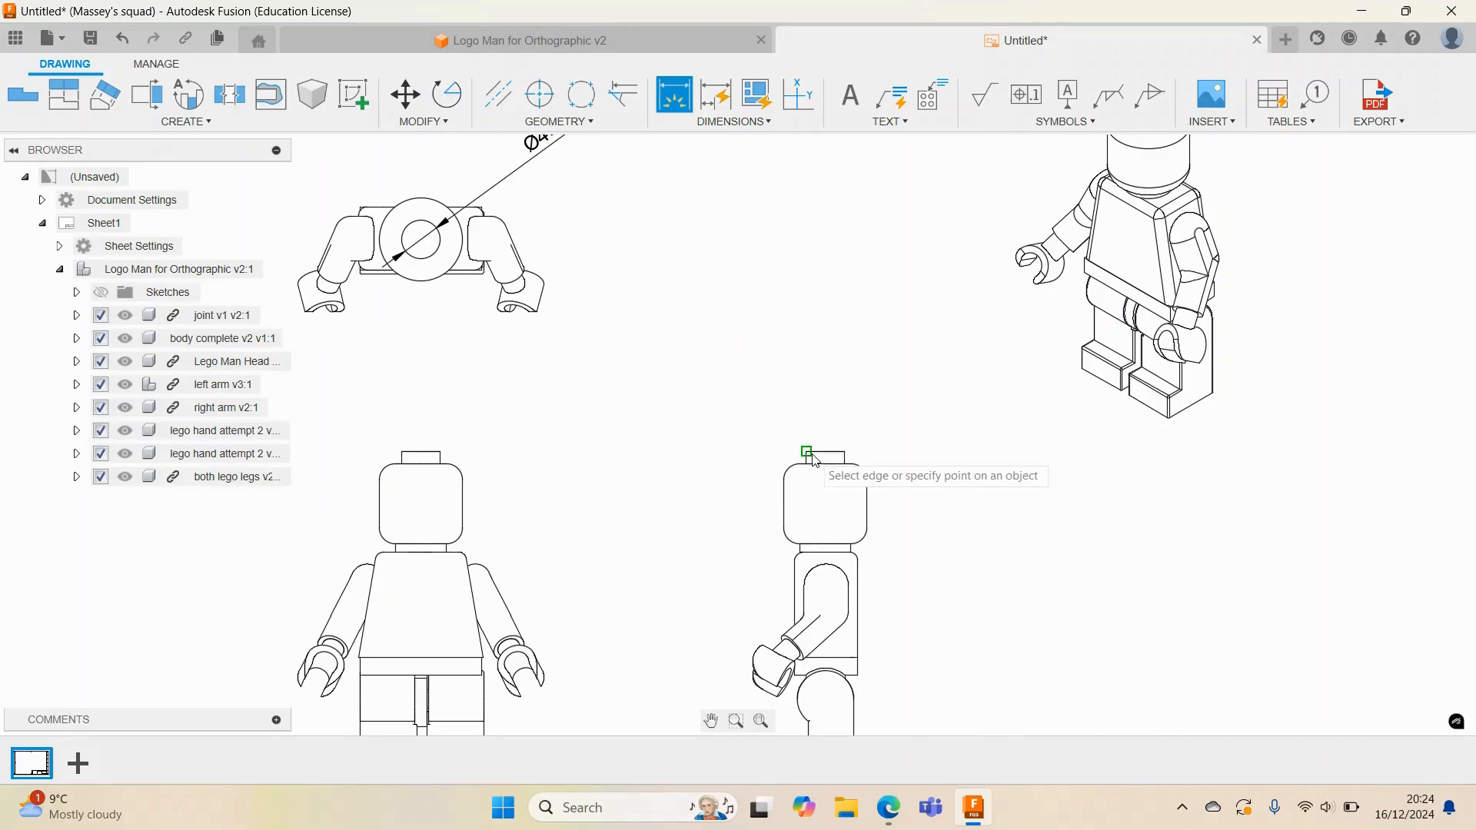
pyautogui.click(829, 456)
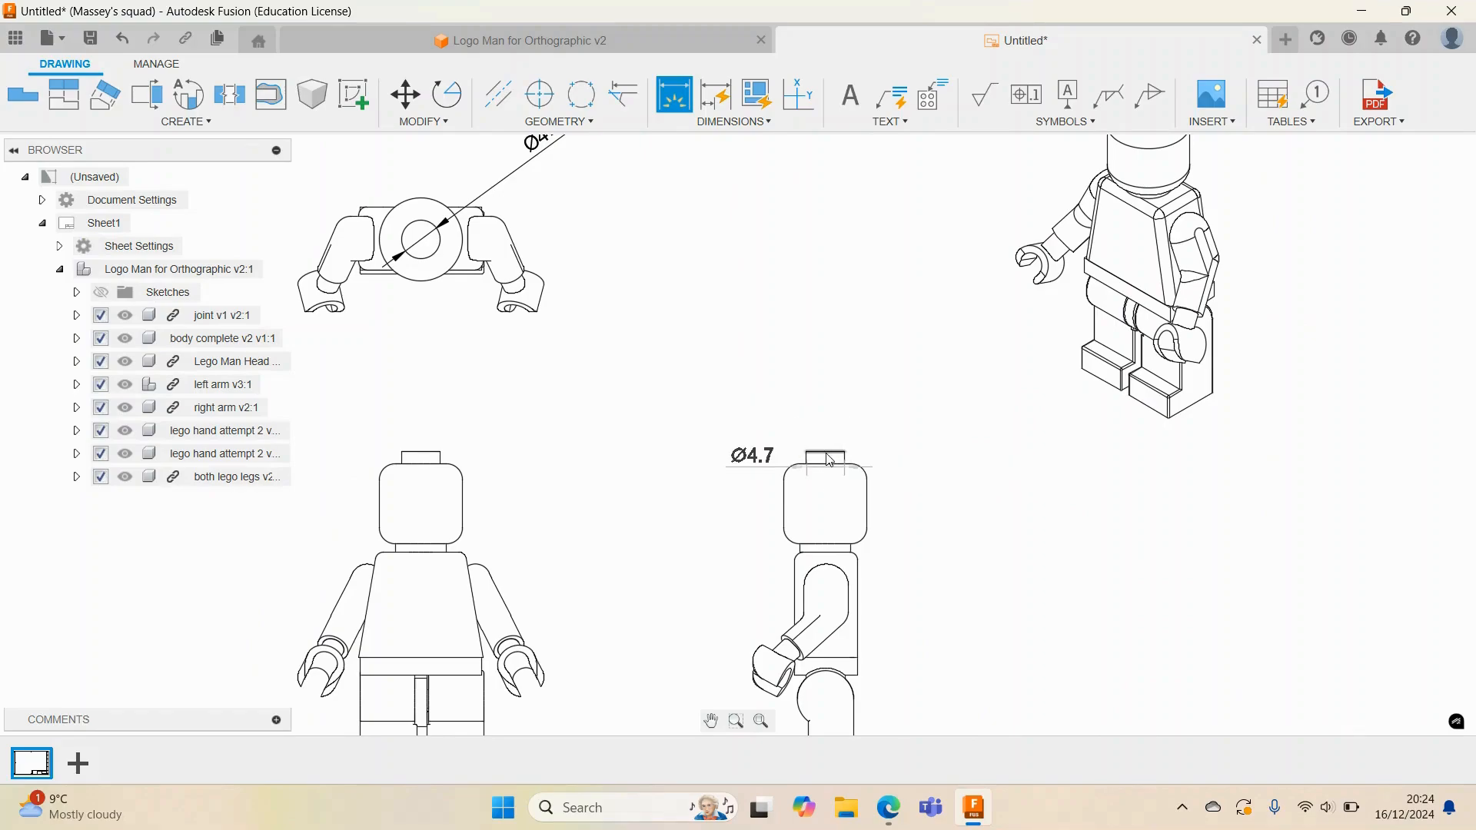
pyautogui.click(839, 389)
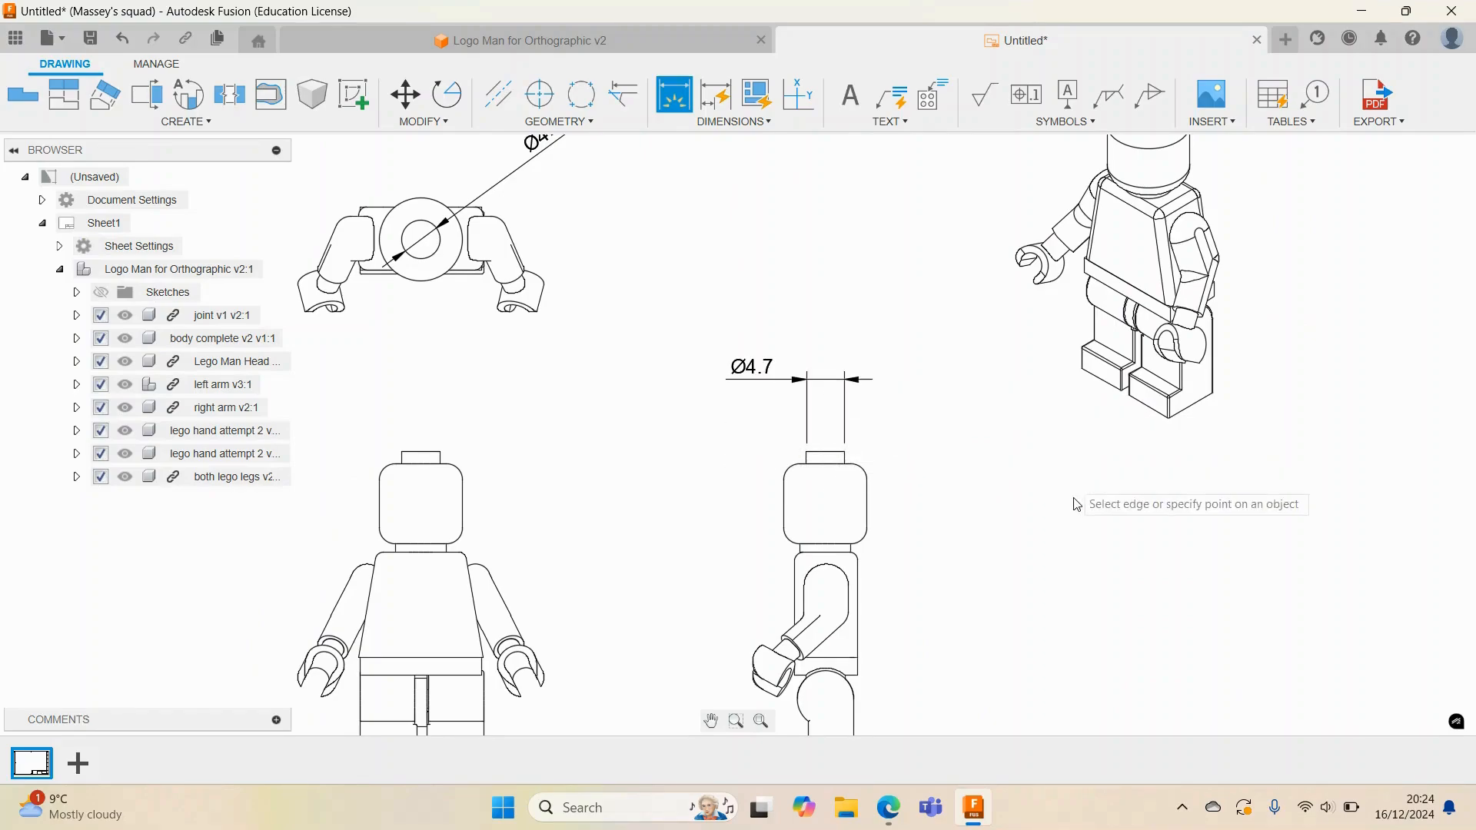
pyautogui.scroll(-3, 1018, 567)
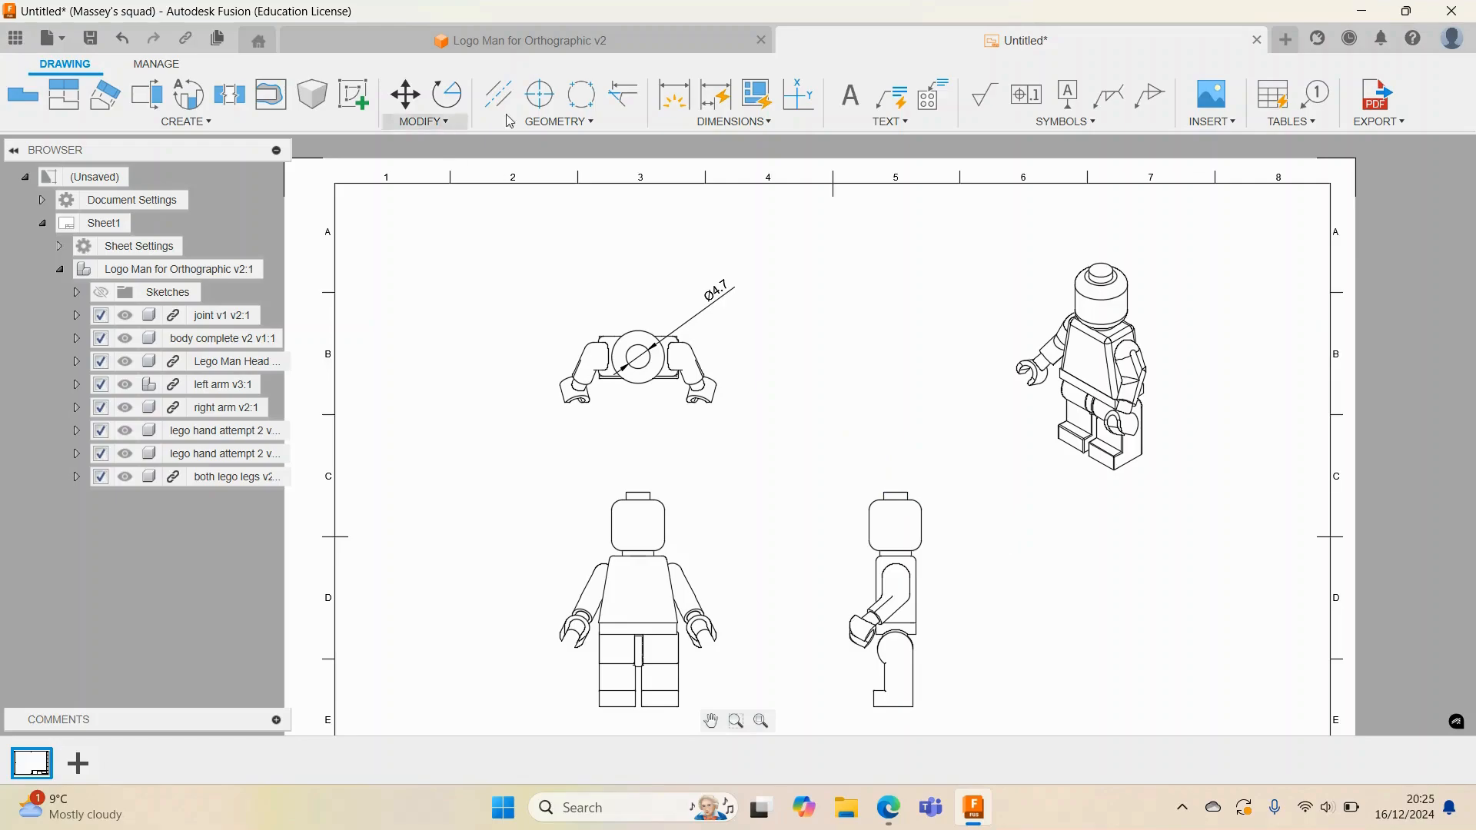
# - Try to dimension the figure's overall height on the side view, from the head stud's top to the heel's bottom corner
pyautogui.click(674, 94)
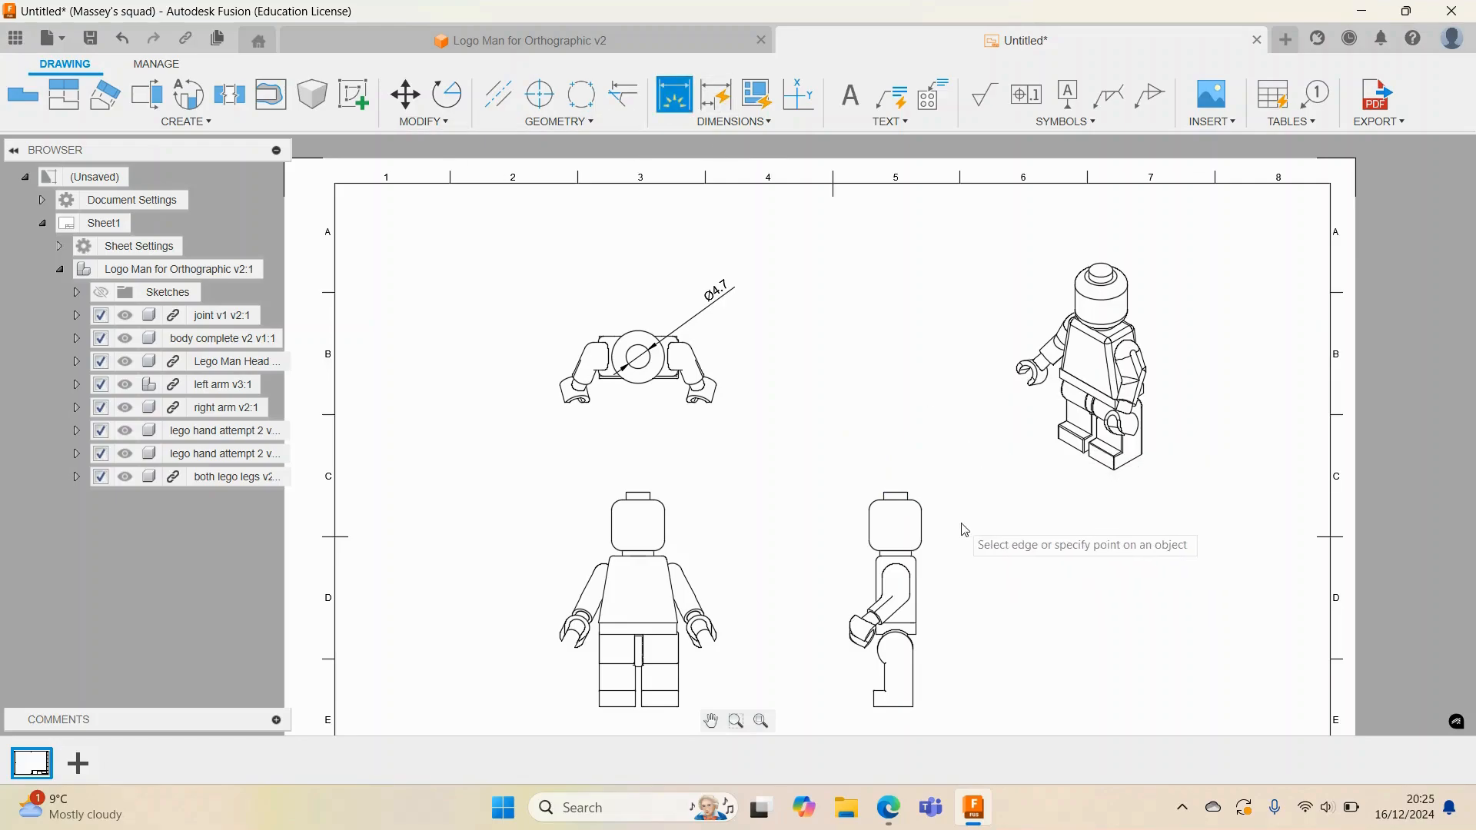
pyautogui.scroll(1, 974, 608)
pyautogui.click(907, 611)
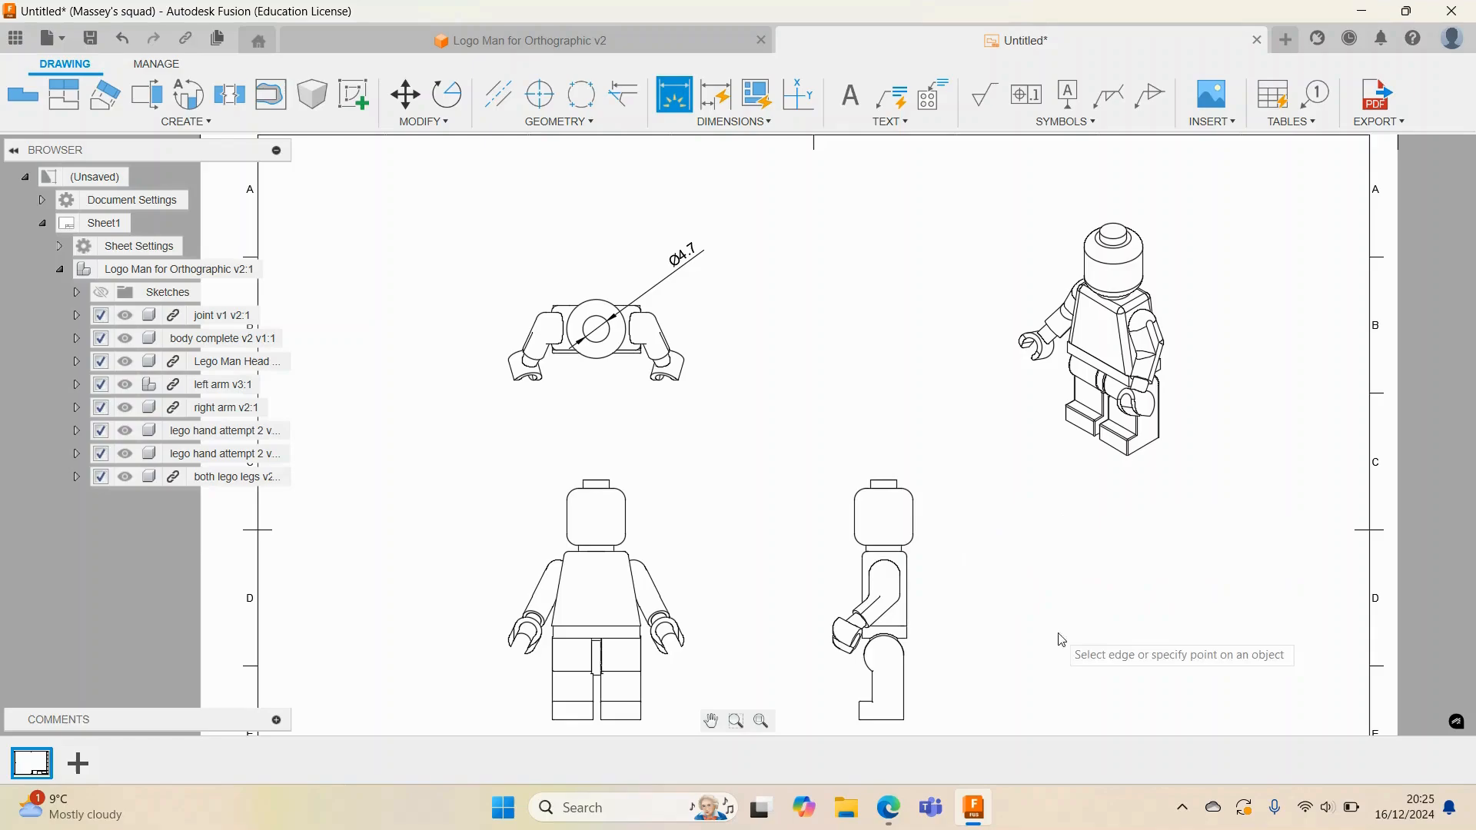
pyautogui.click(897, 481)
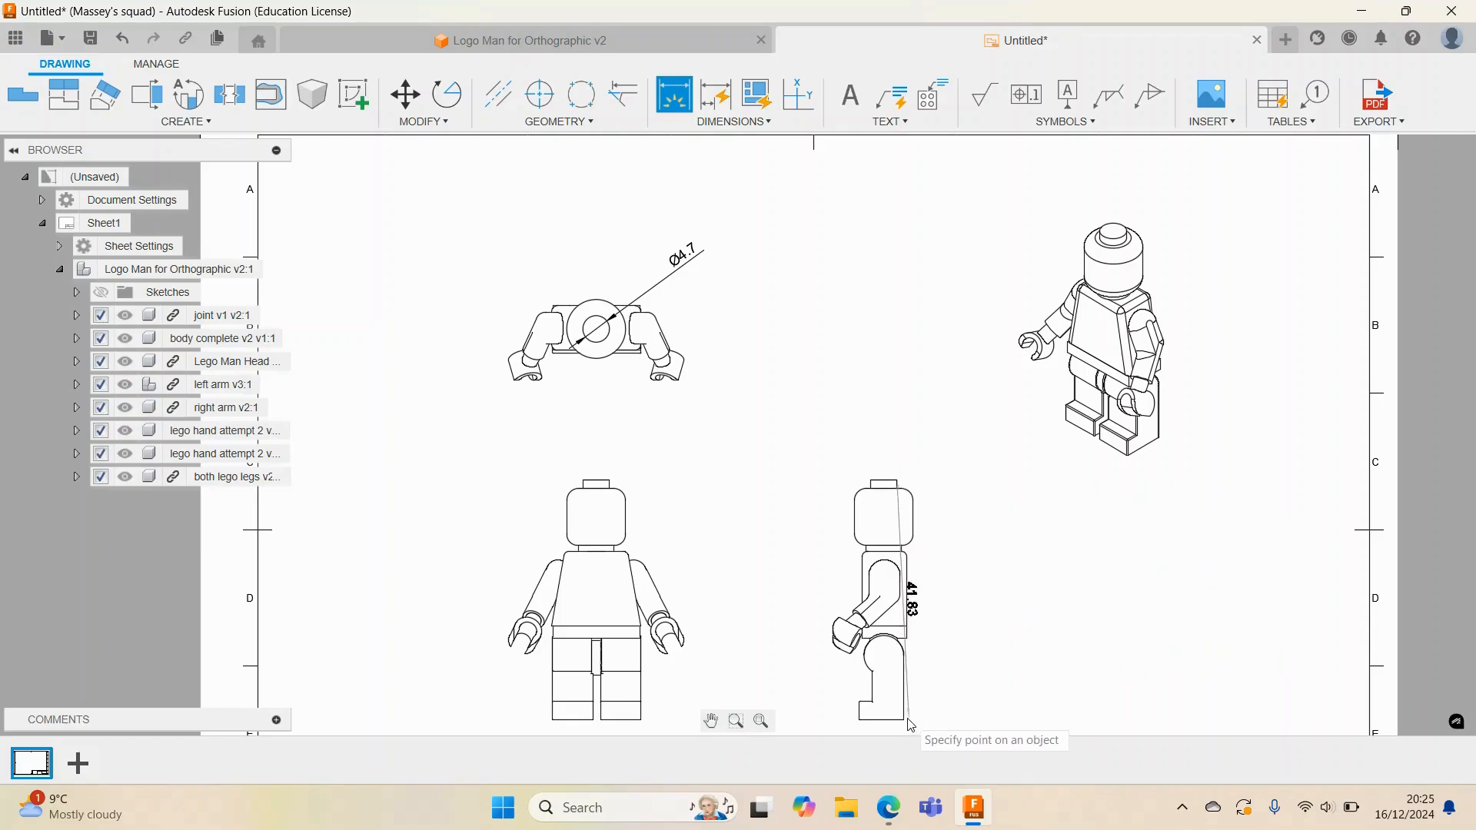
pyautogui.click(905, 721)
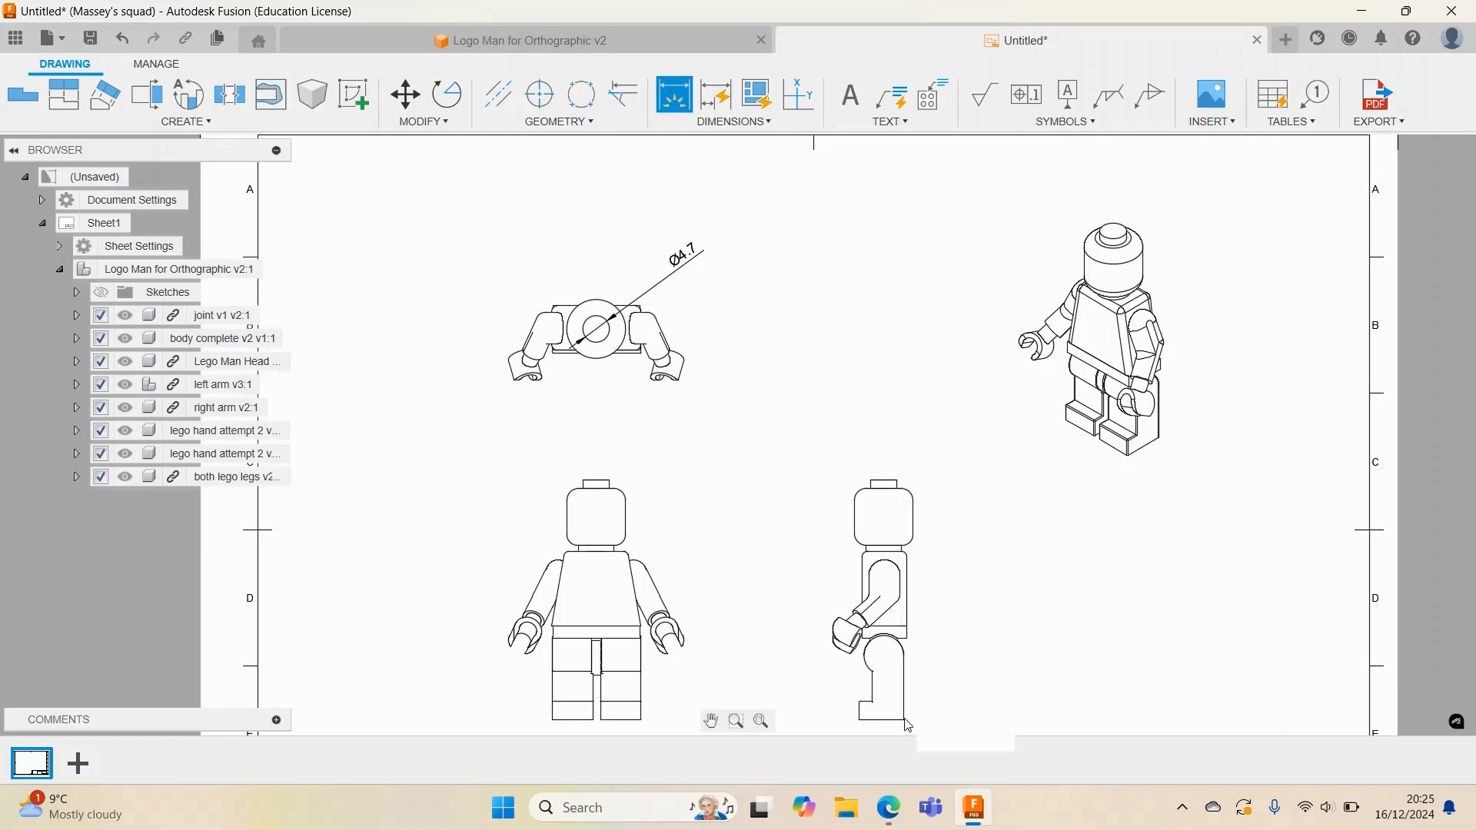
pyautogui.click(988, 716)
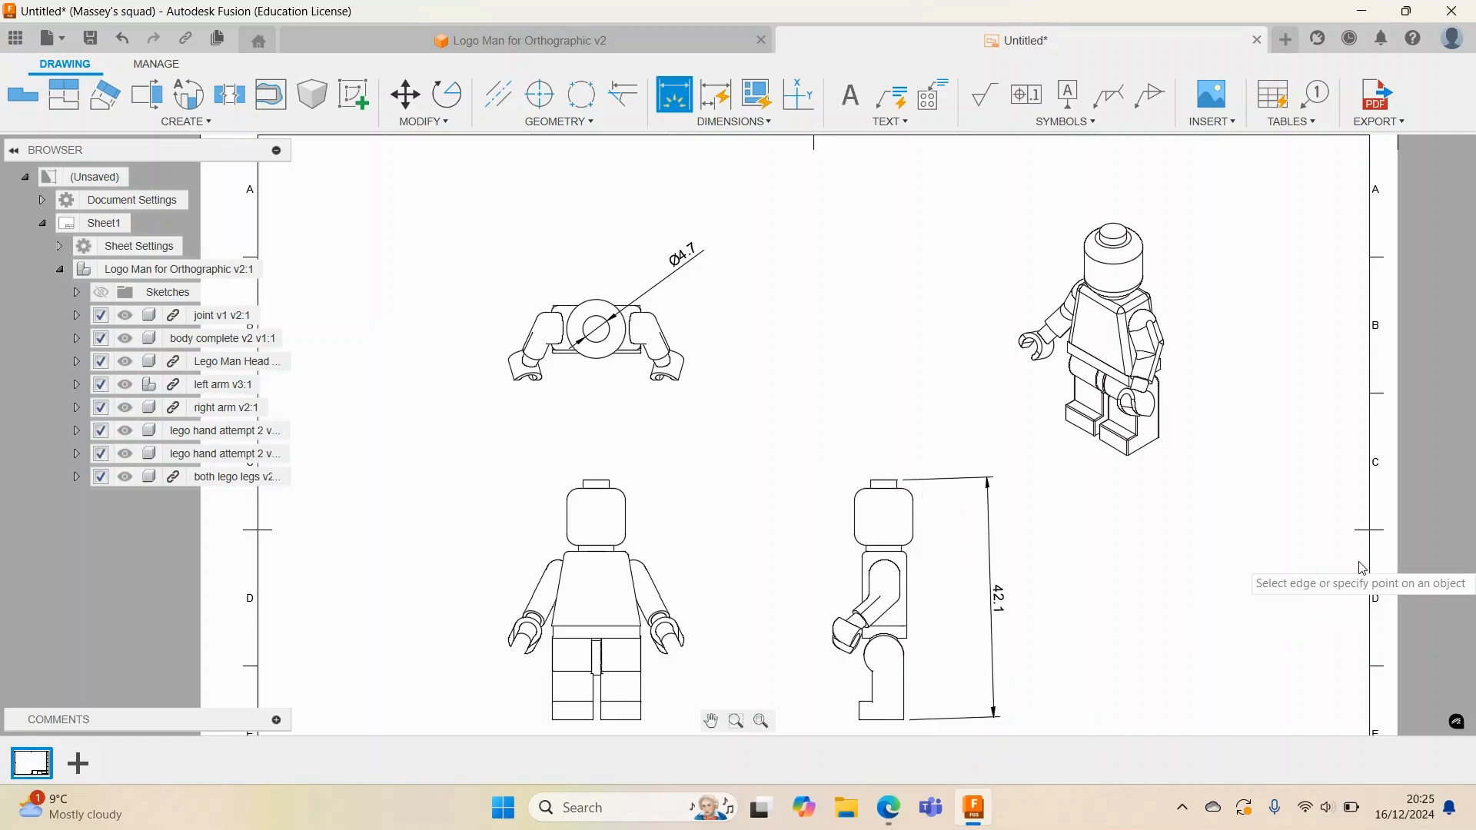
pyautogui.press('Escape')
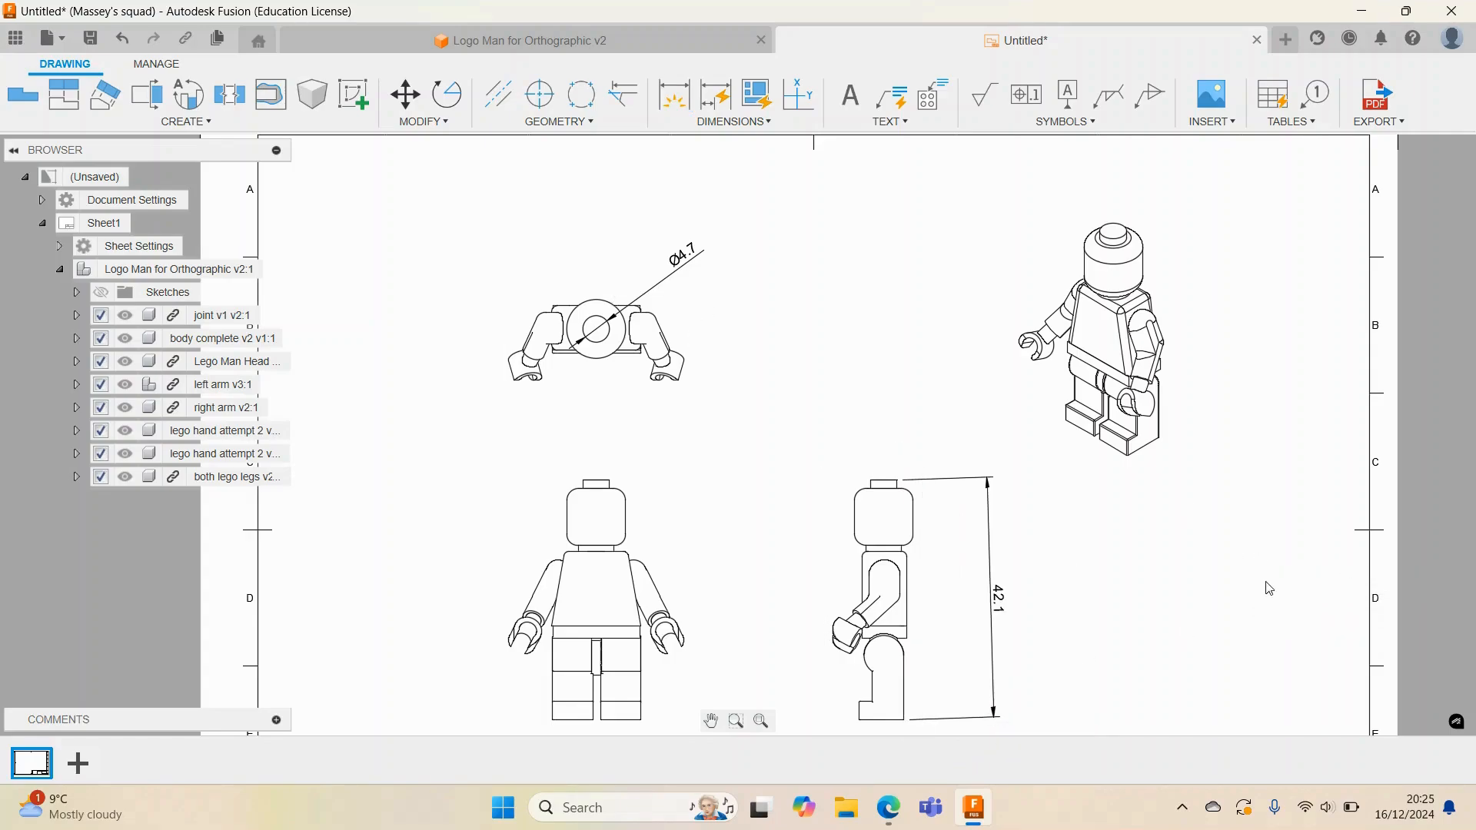
# - Delete the slanted height dimension beside the side view
pyautogui.rightClick(1257, 557)
pyautogui.click(999, 608)
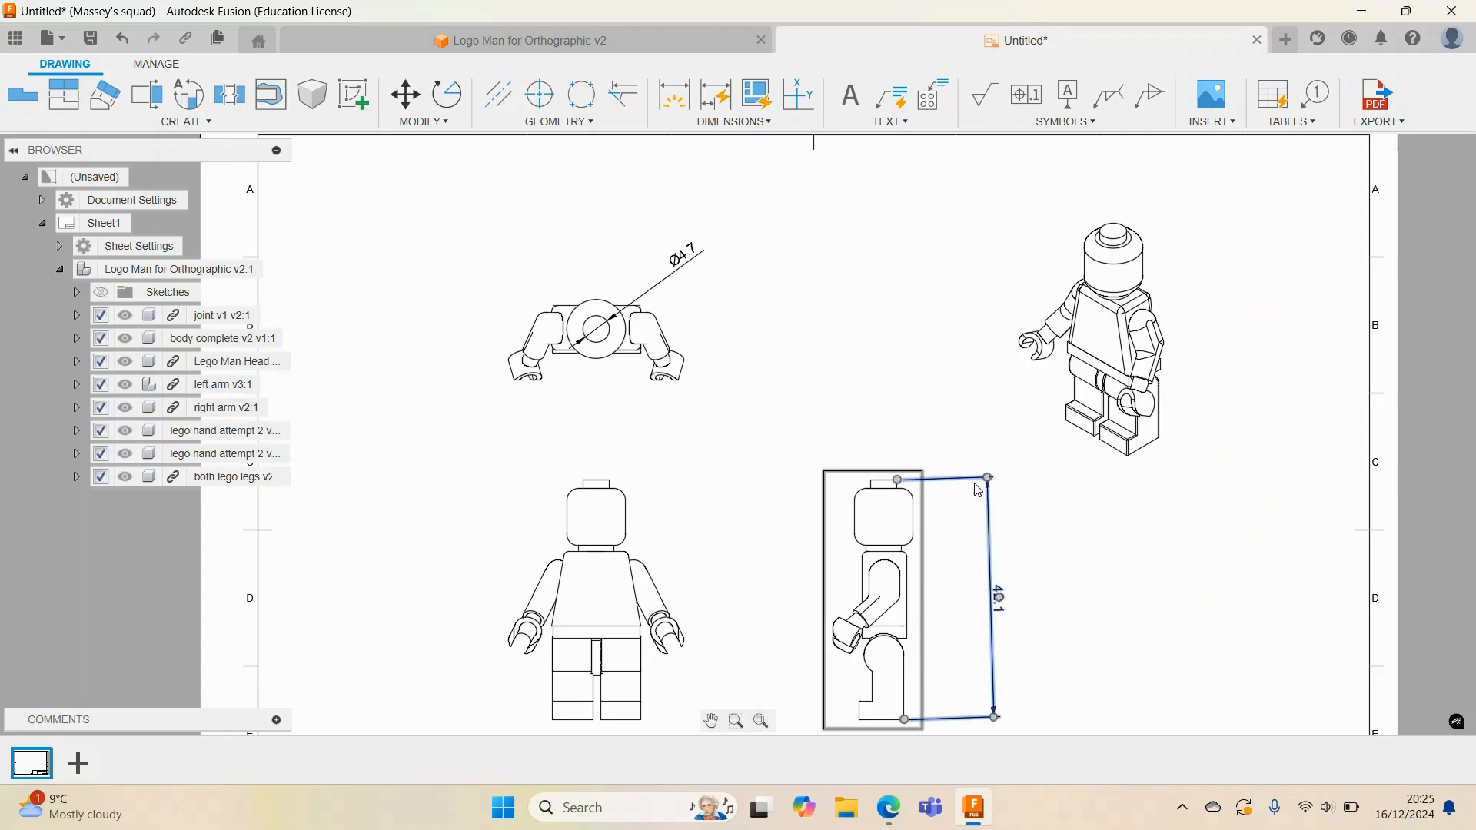
pyautogui.press('Delete')
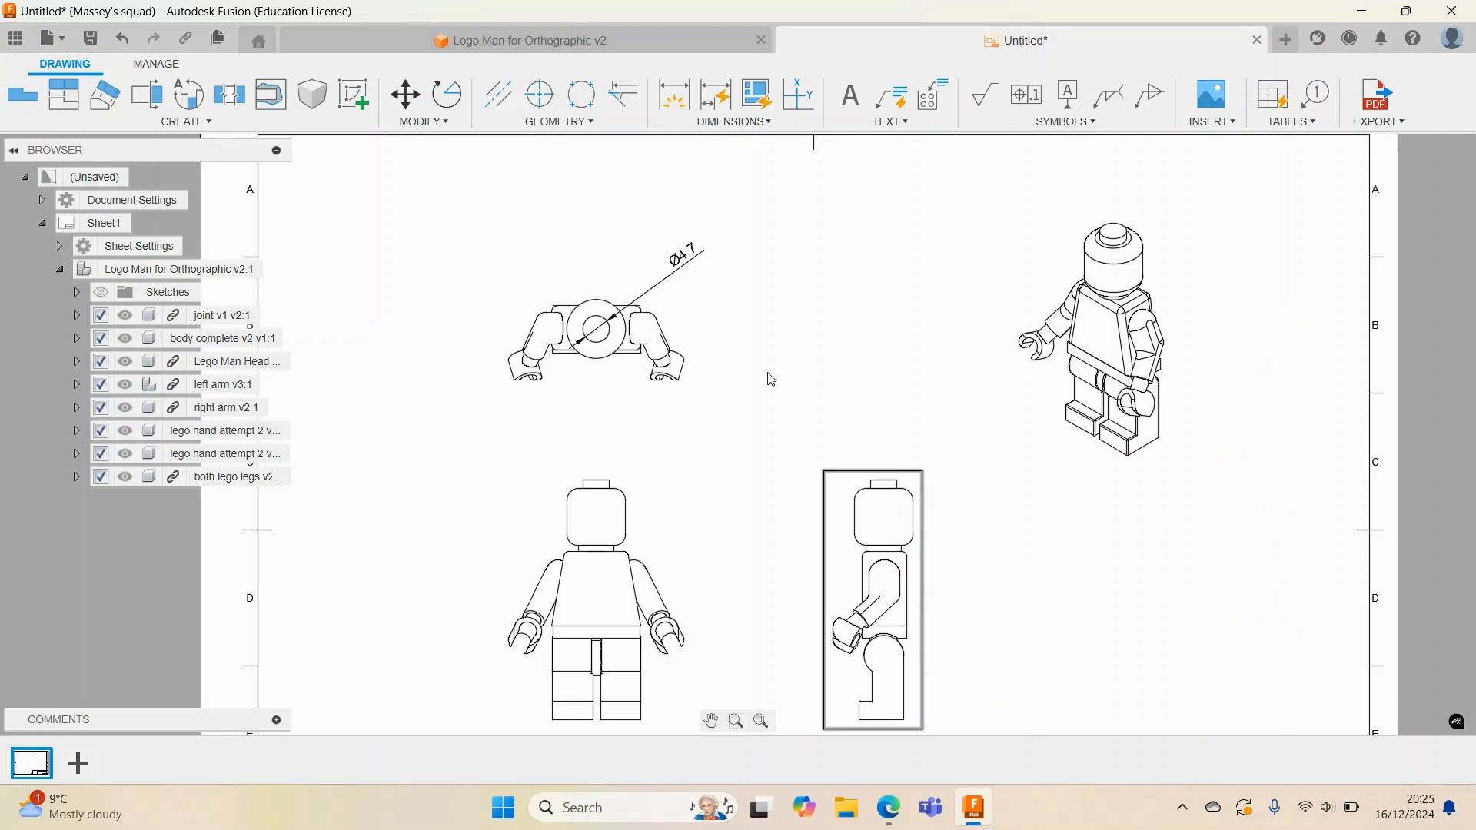
# - Dimension the side view's overall height between the head stud's top edge and the foot's bottom edge, placing it right of the figure
pyautogui.click(884, 482)
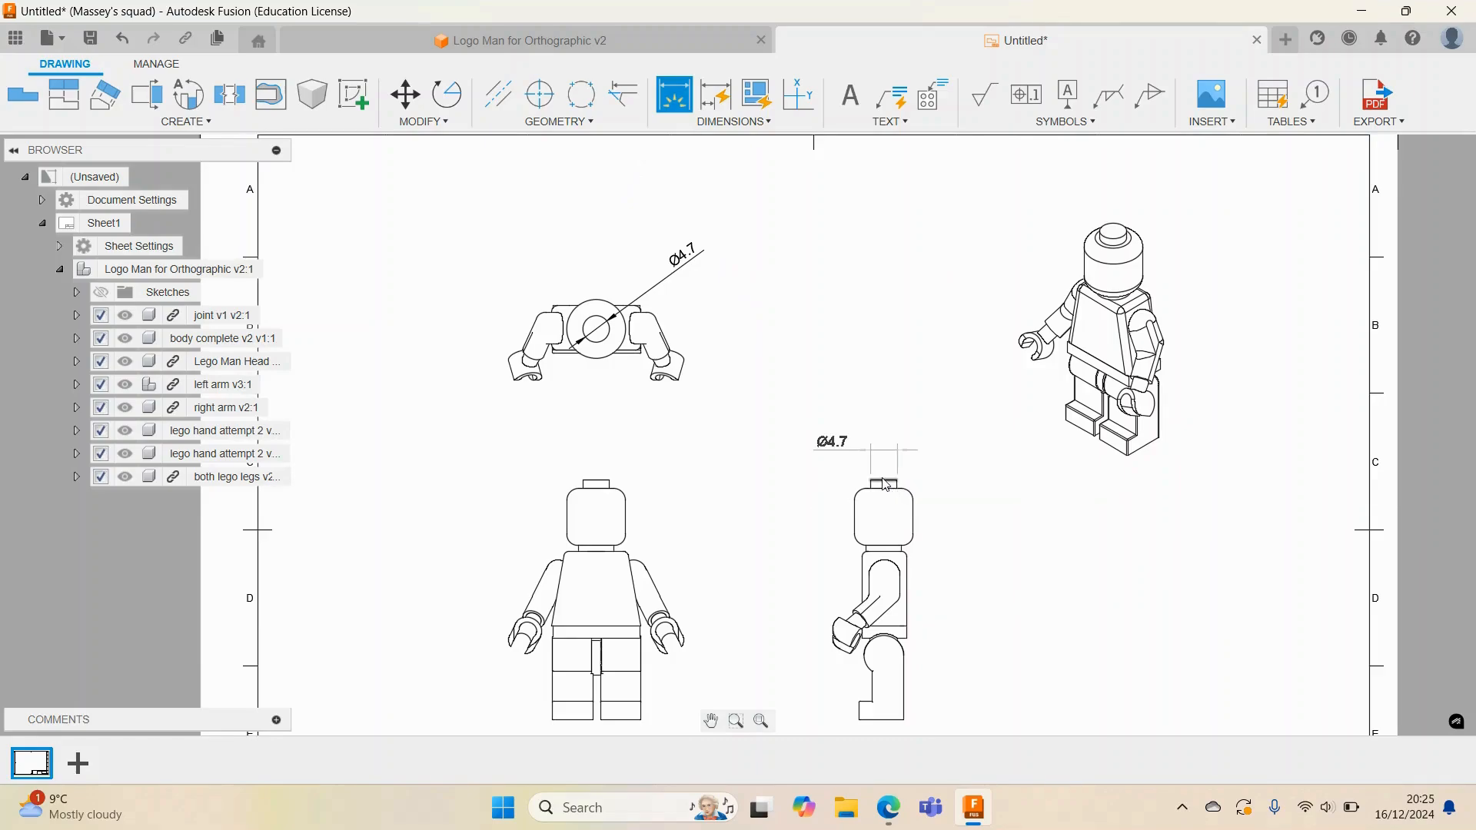
pyautogui.click(884, 720)
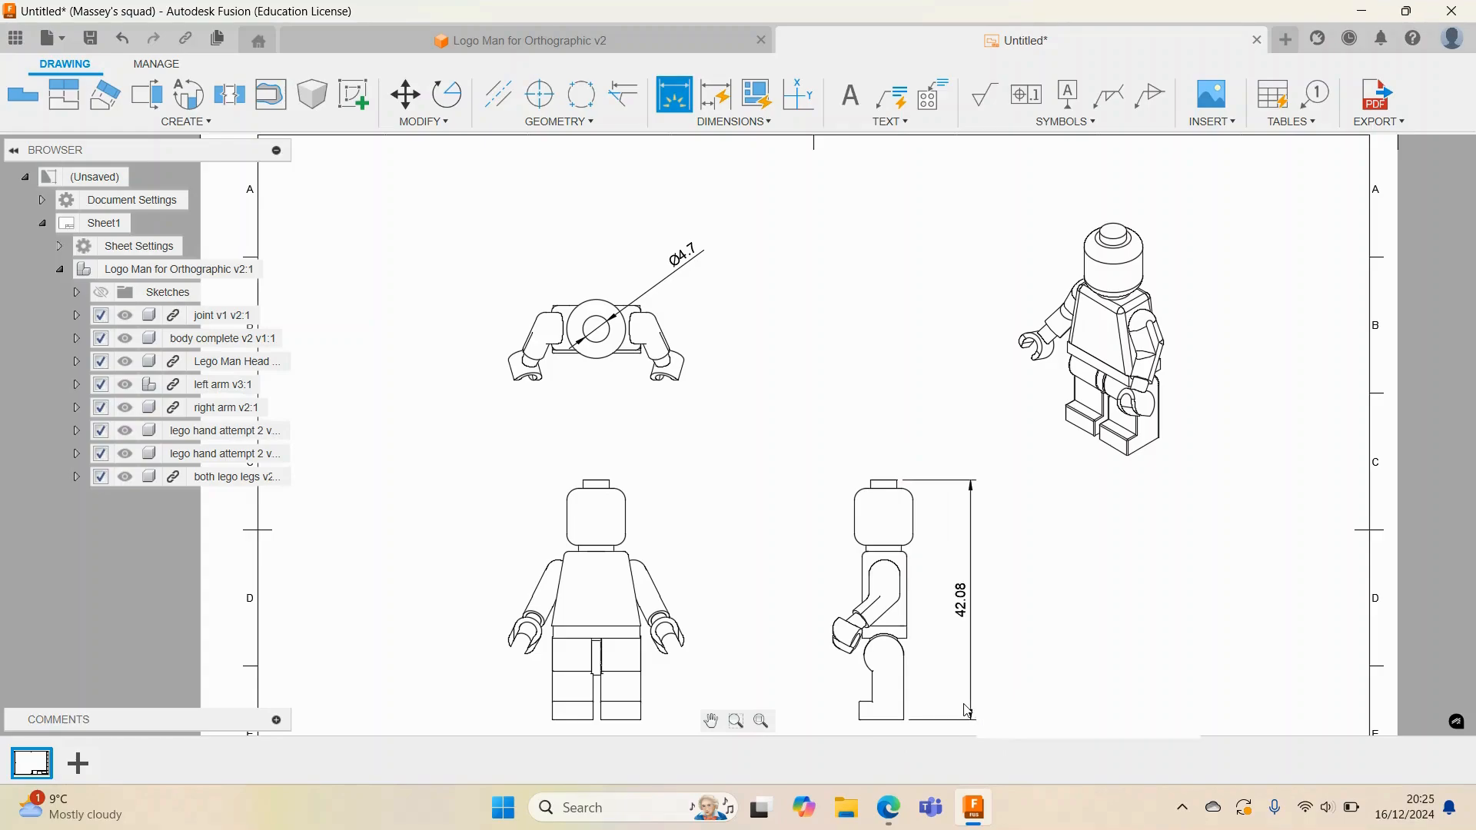
pyautogui.click(968, 711)
# - Dimension the rounded upper-left corner of the head in the front view as a diameter, placing the value up and left of it
pyautogui.scroll(2, 577, 505)
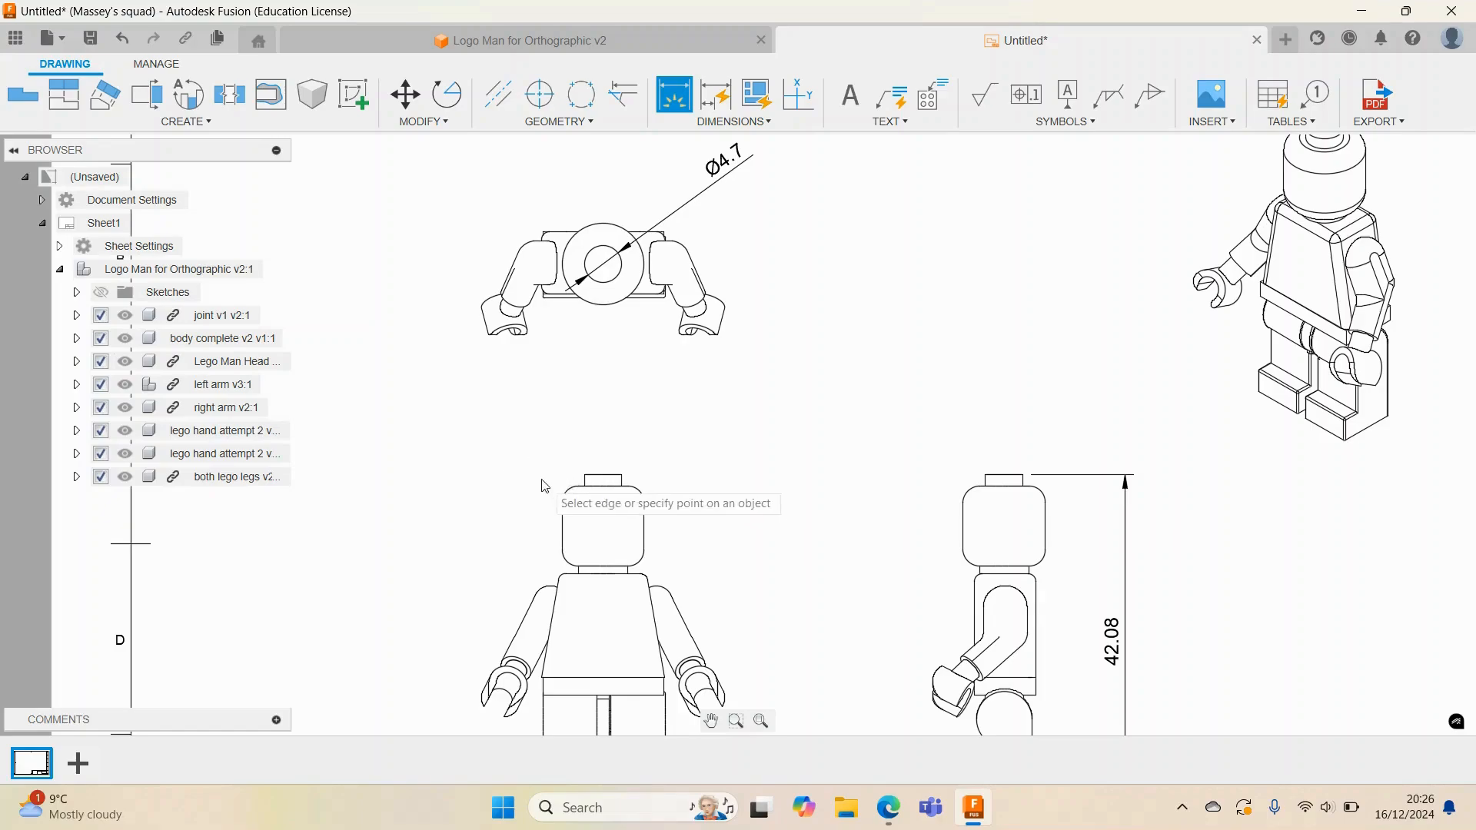
pyautogui.click(573, 499)
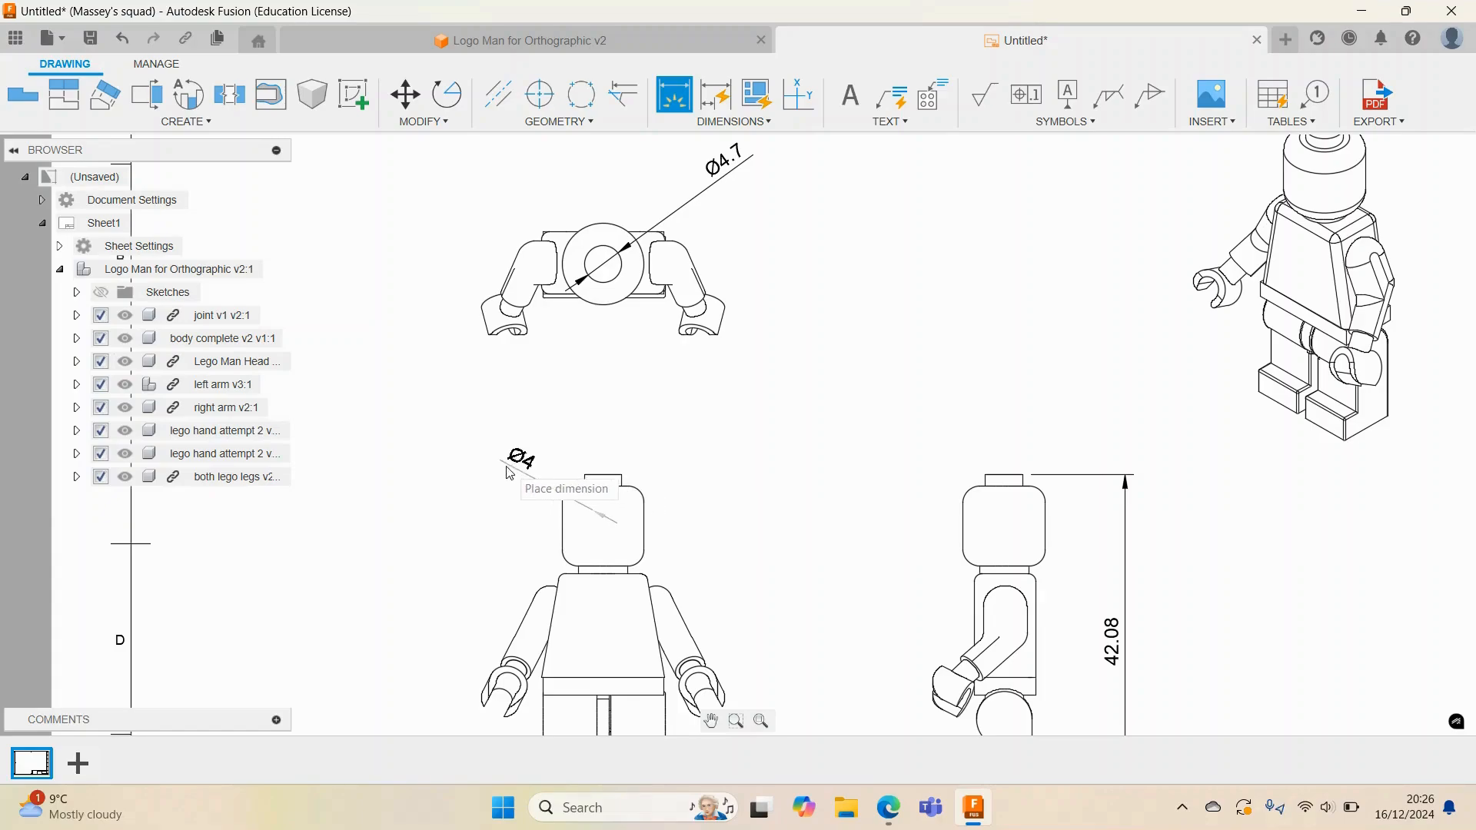
pyautogui.click(489, 453)
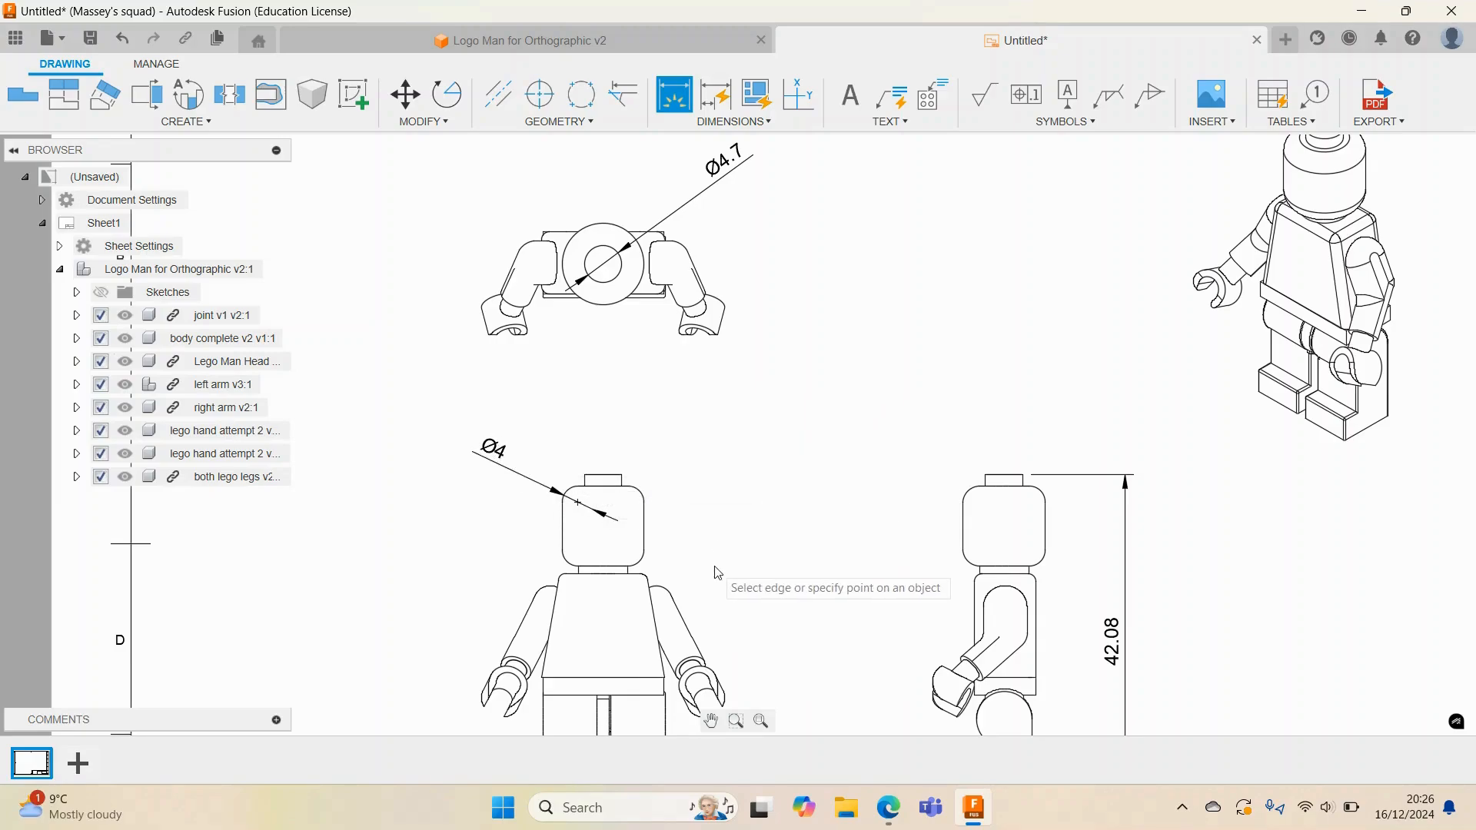
# - Capture a screen snip of the whole drawing sheet, including all views, dimensions and the title block
pyautogui.scroll(-3, 722, 577)
pyautogui.scroll(-1, 843, 567)
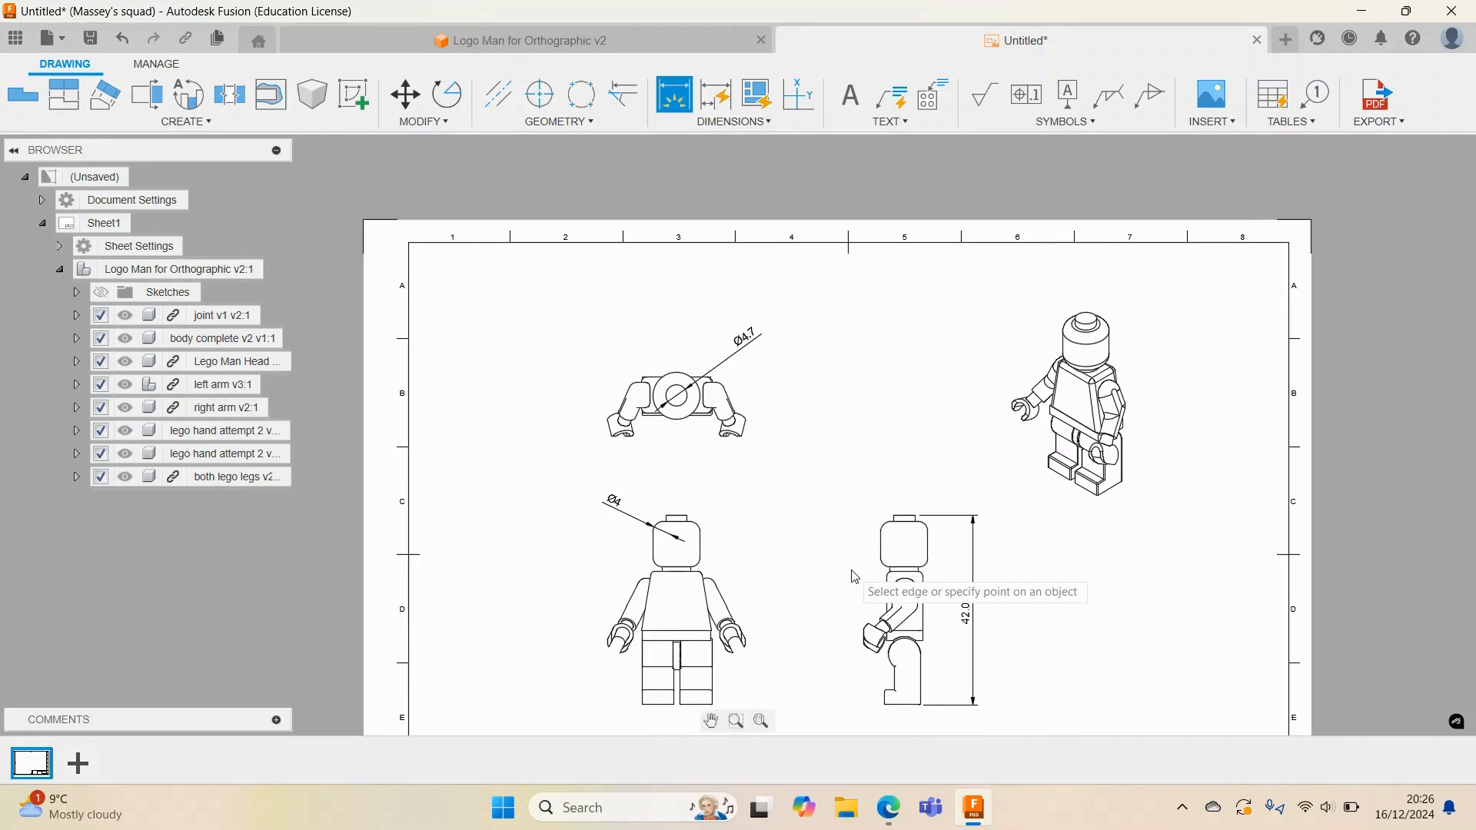
pyautogui.scroll(-2, 759, 456)
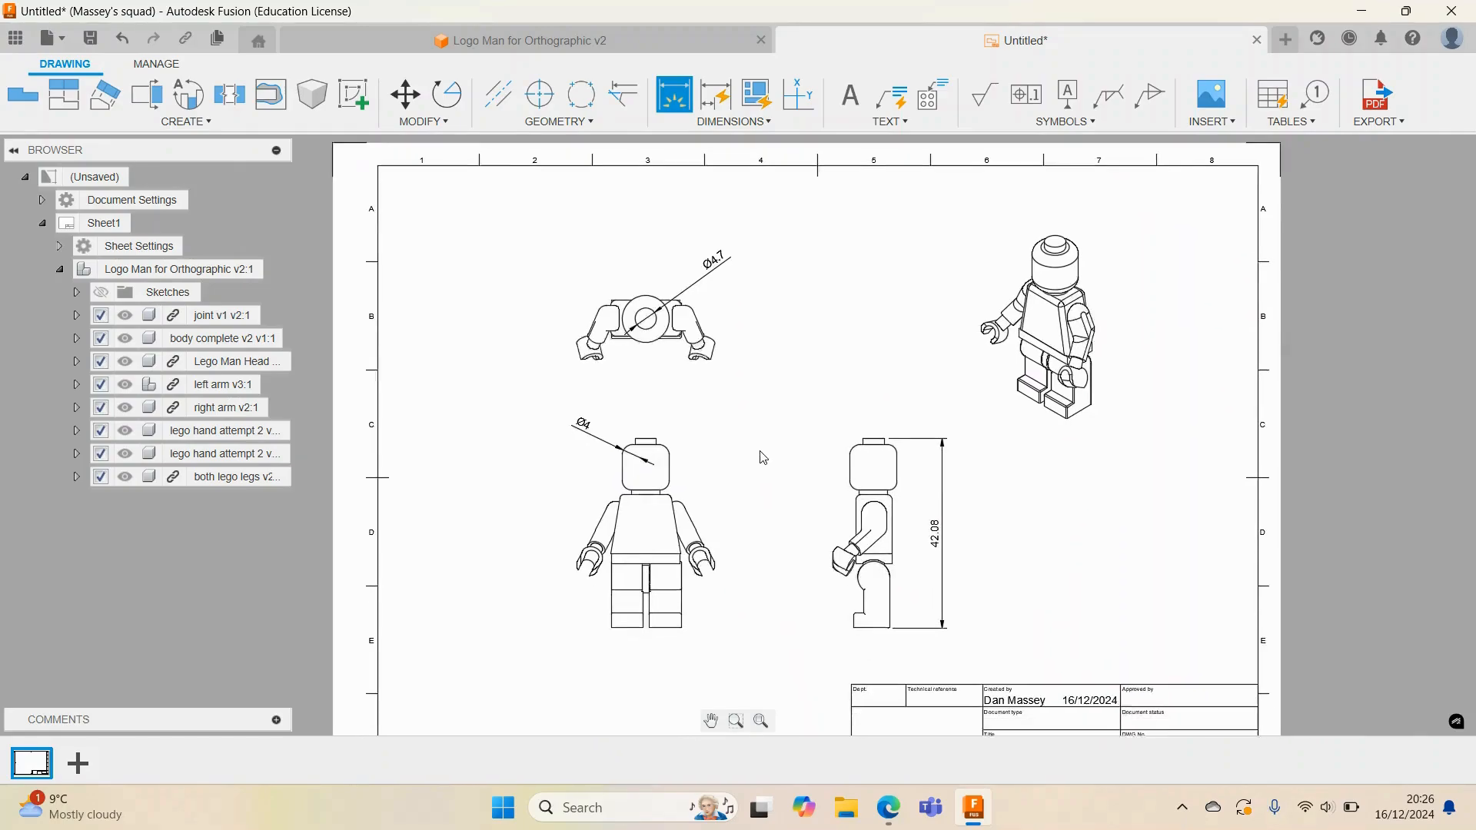
pyautogui.scroll(-1, 763, 462)
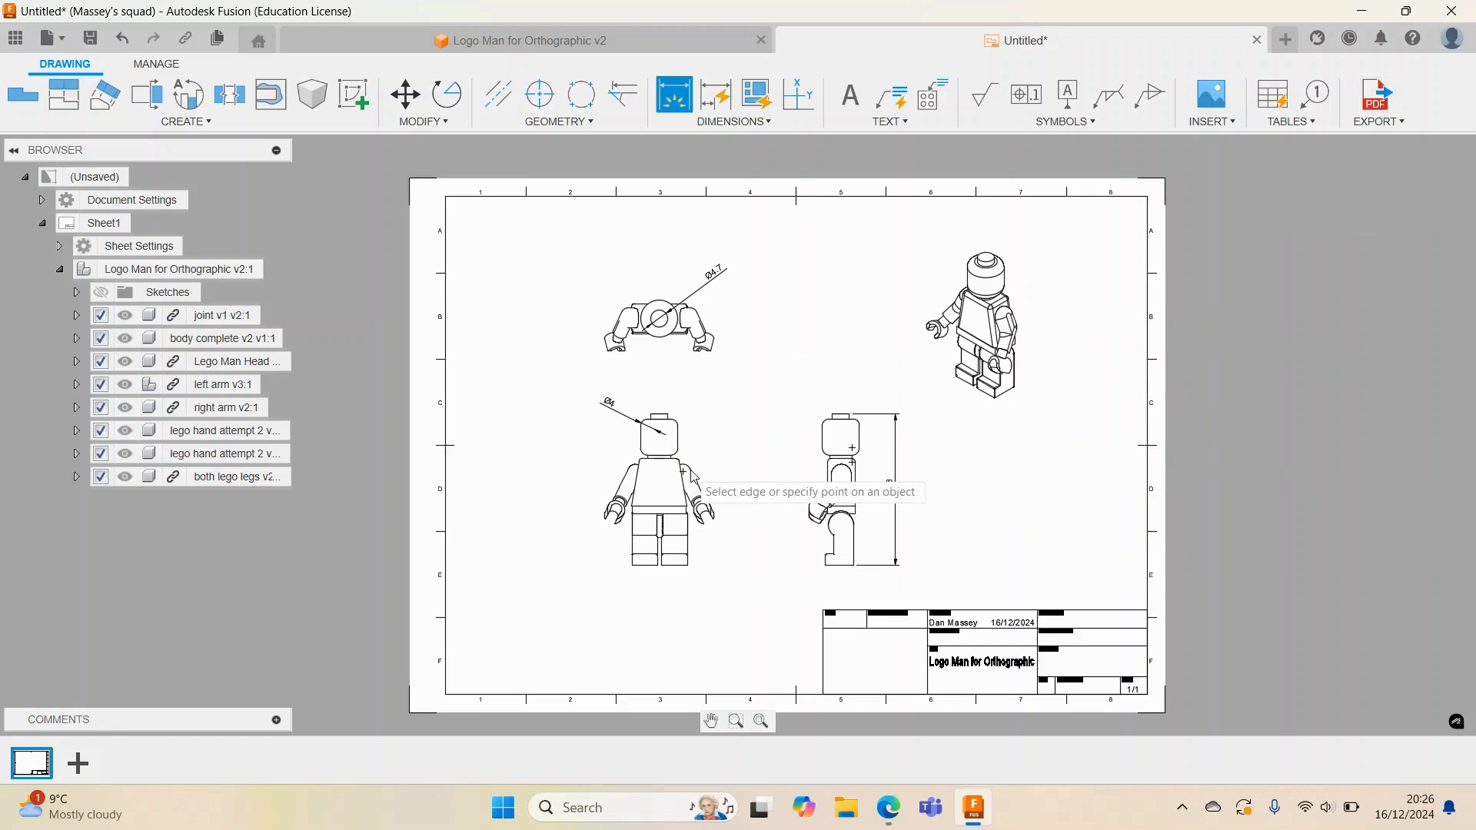
pyautogui.click(1399, 123)
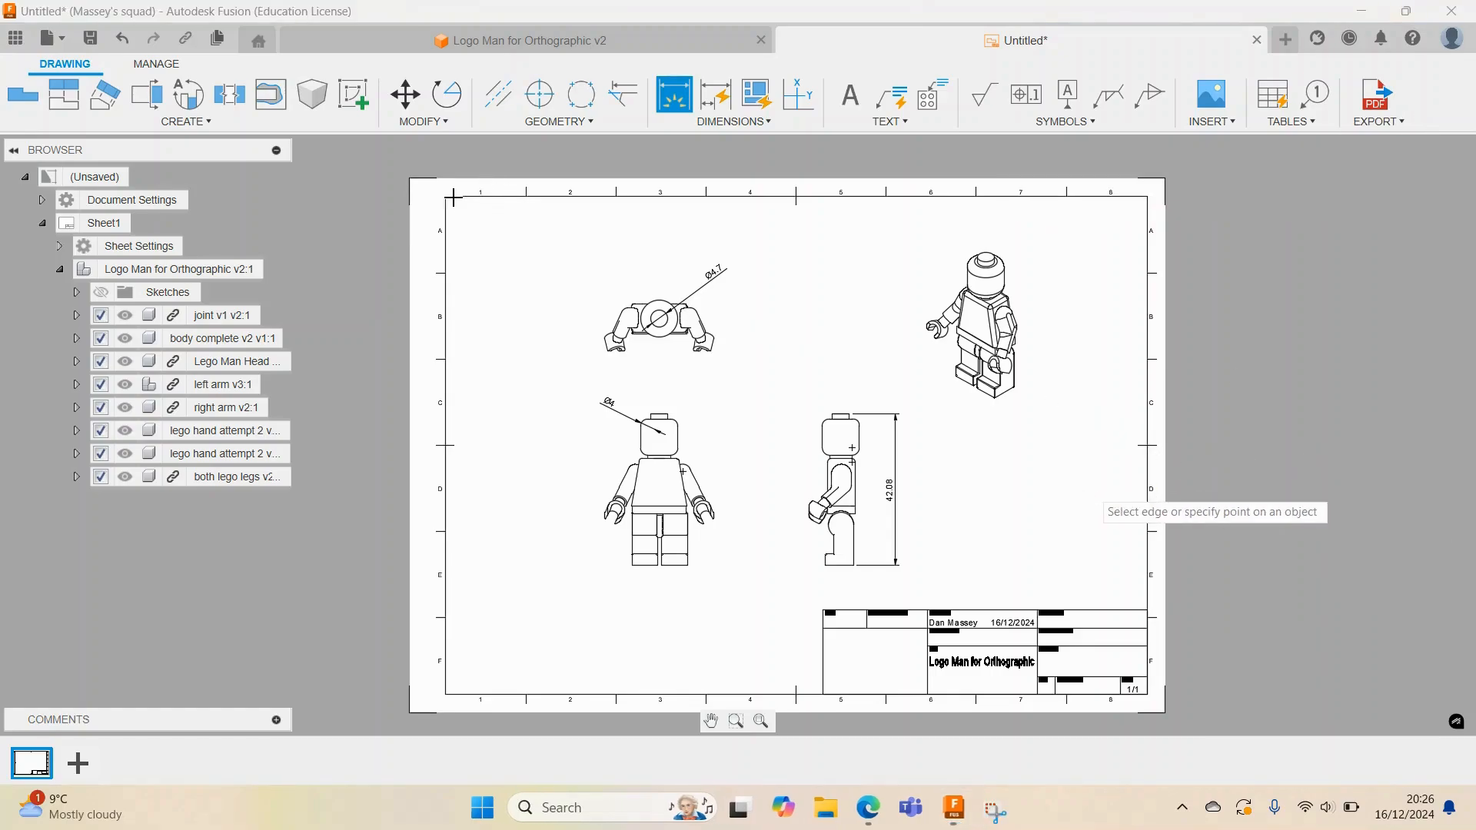
pyautogui.press('super+shift+s')
pyautogui.moveTo(431, 180)
pyautogui.mouseDown()
pyautogui.moveTo(953, 498)
pyautogui.moveTo(1162, 704)
pyautogui.mouseUp()
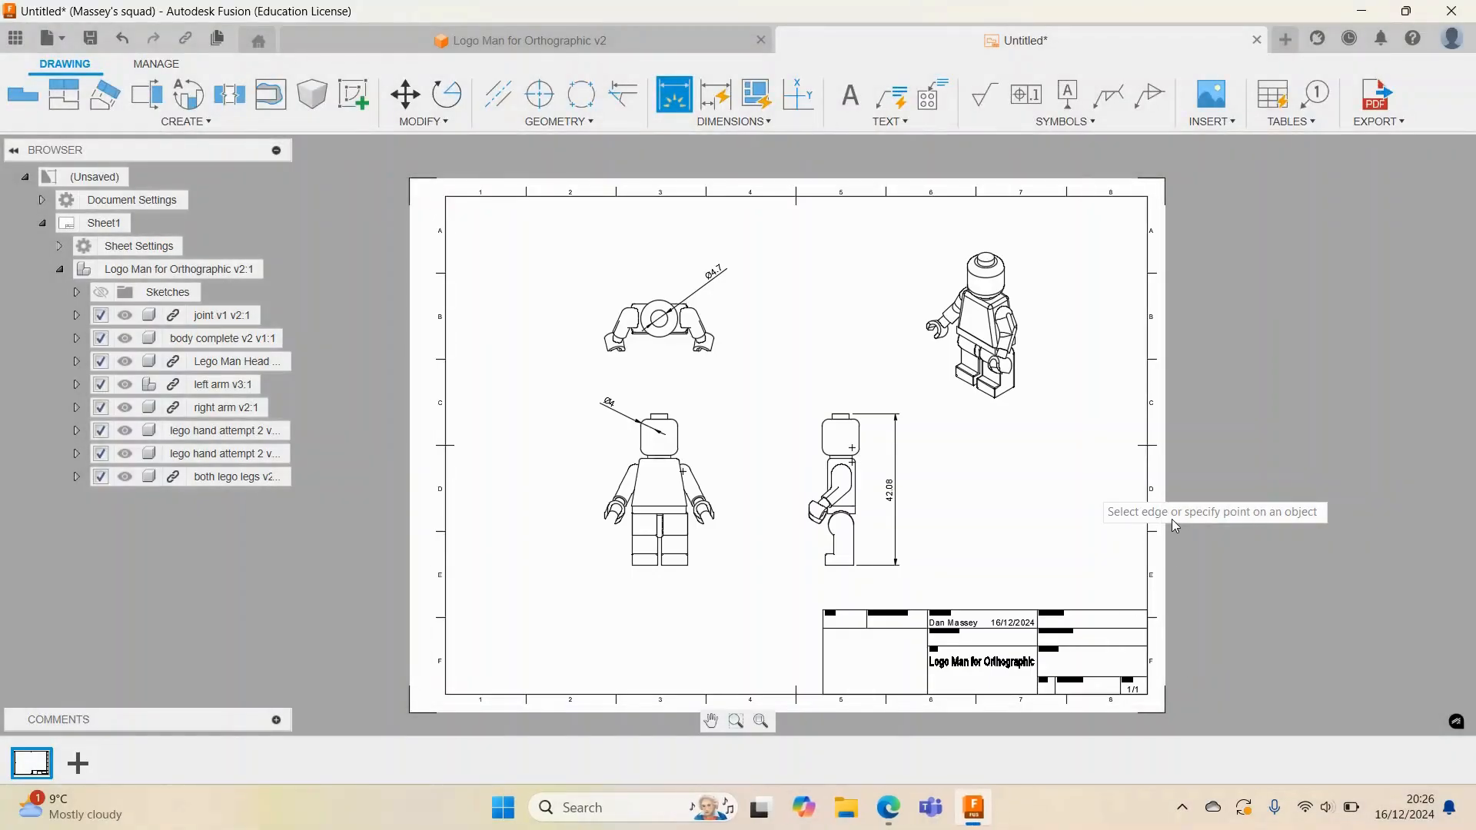